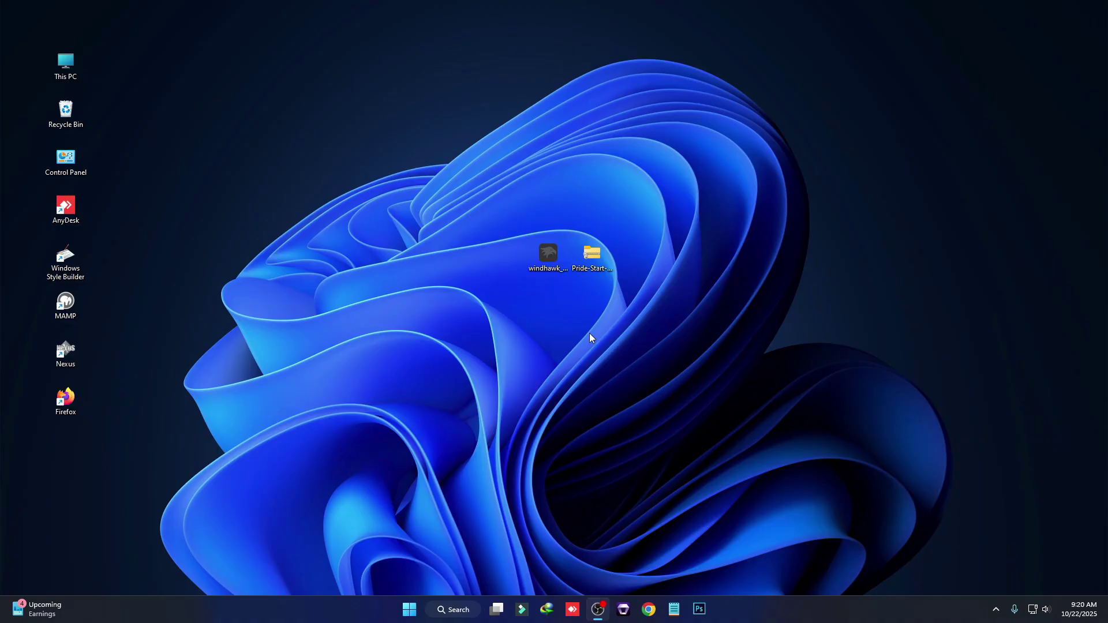
# - Install Windhawk v1.6.1 in English as a standard installation with default components and location
pyautogui.click(546, 264)
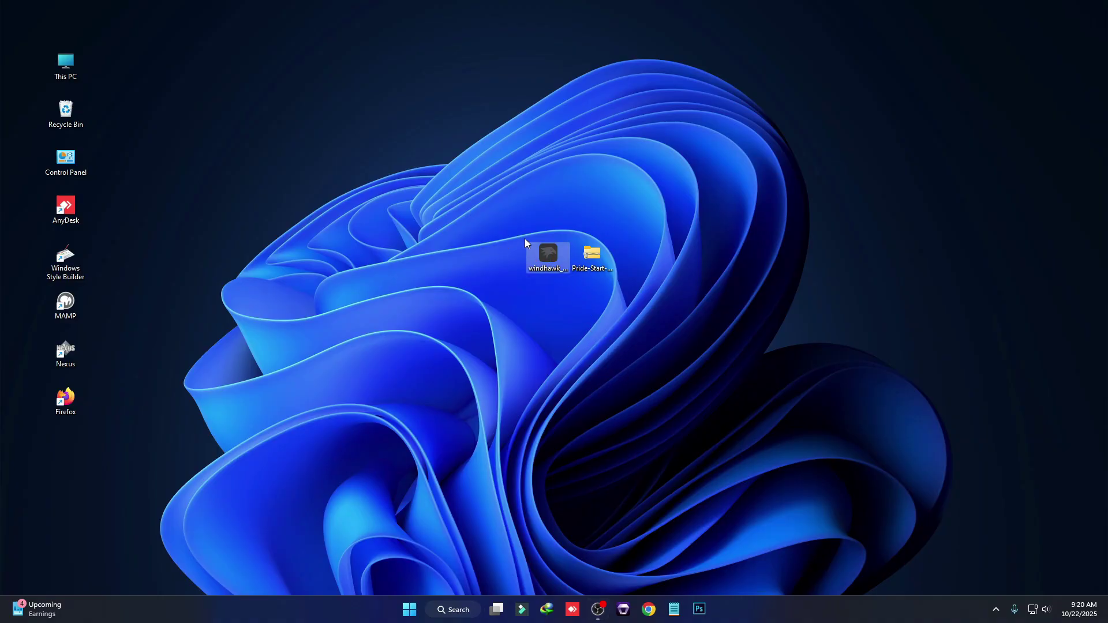
pyautogui.doubleClick(551, 261)
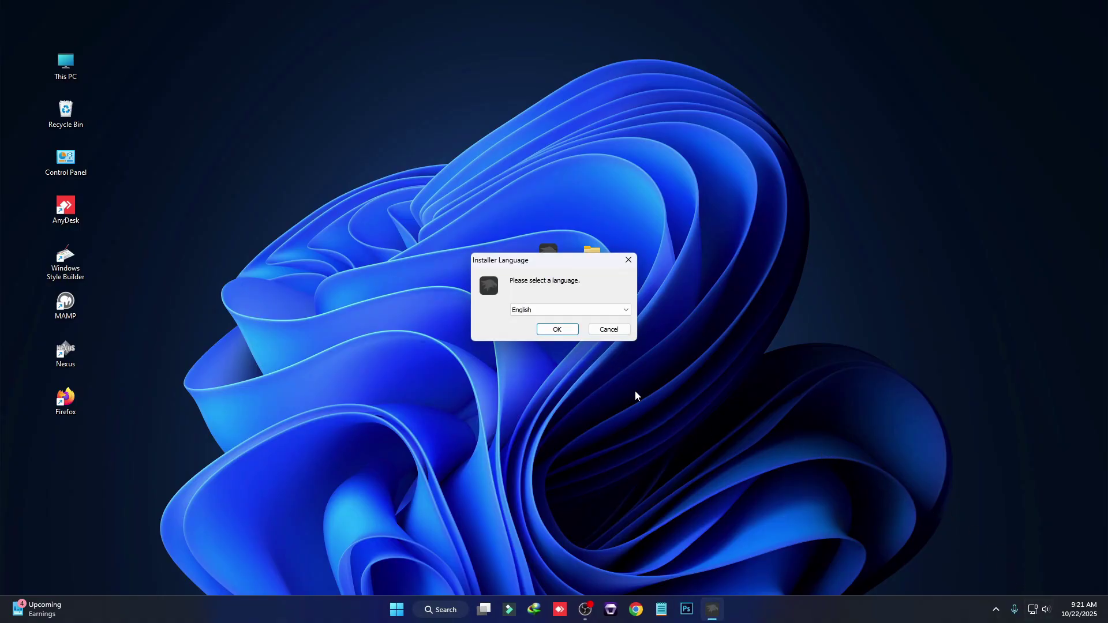
pyautogui.click(556, 330)
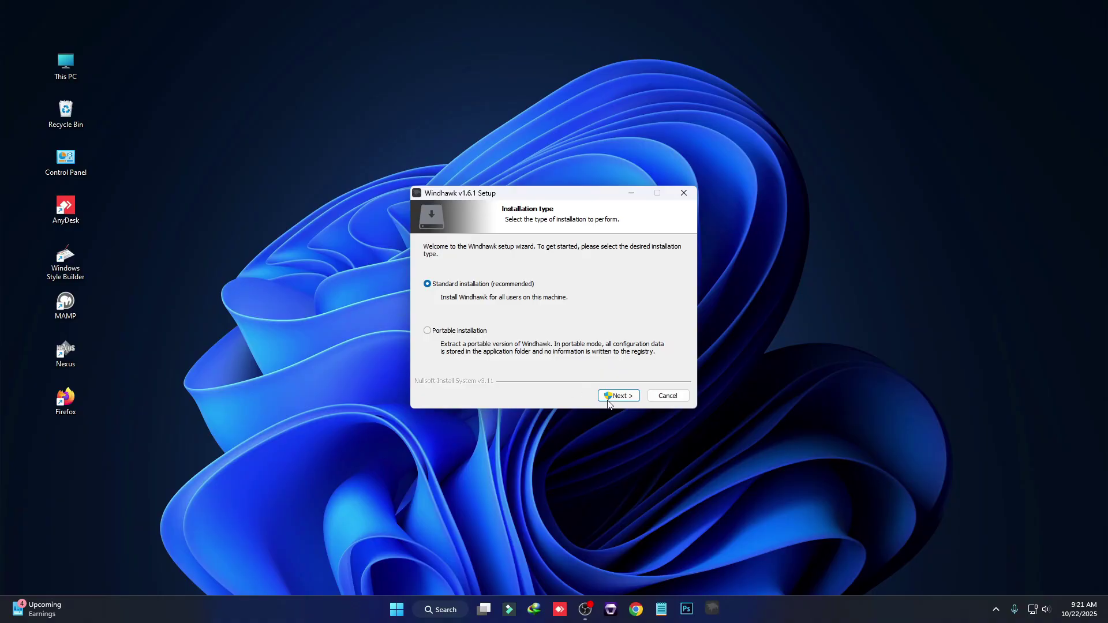
pyautogui.click(620, 399)
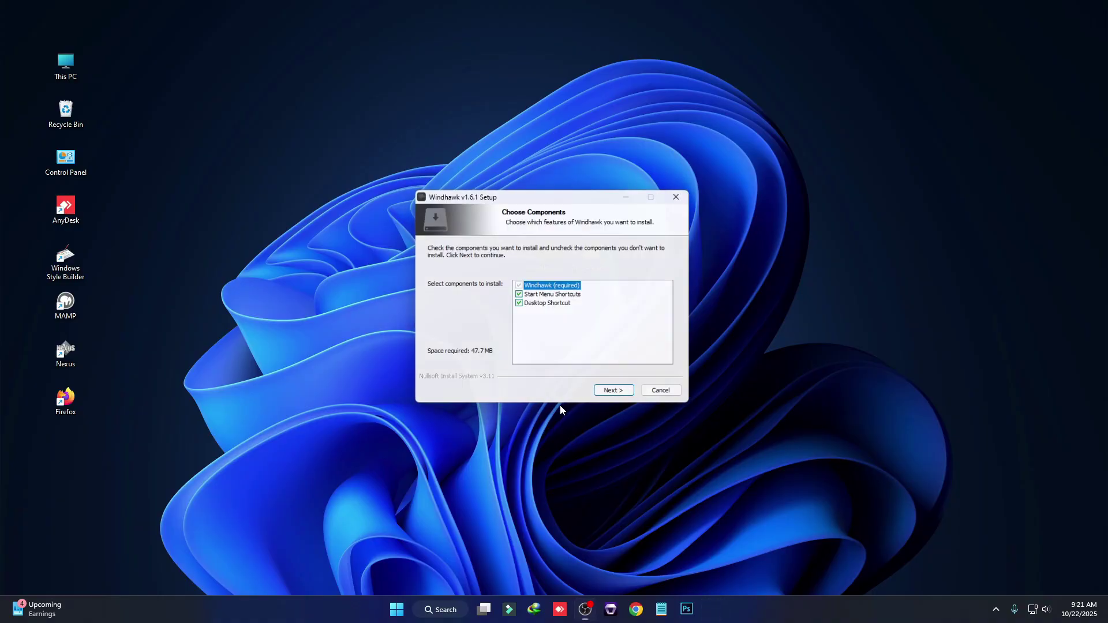
pyautogui.click(620, 399)
pyautogui.click(621, 398)
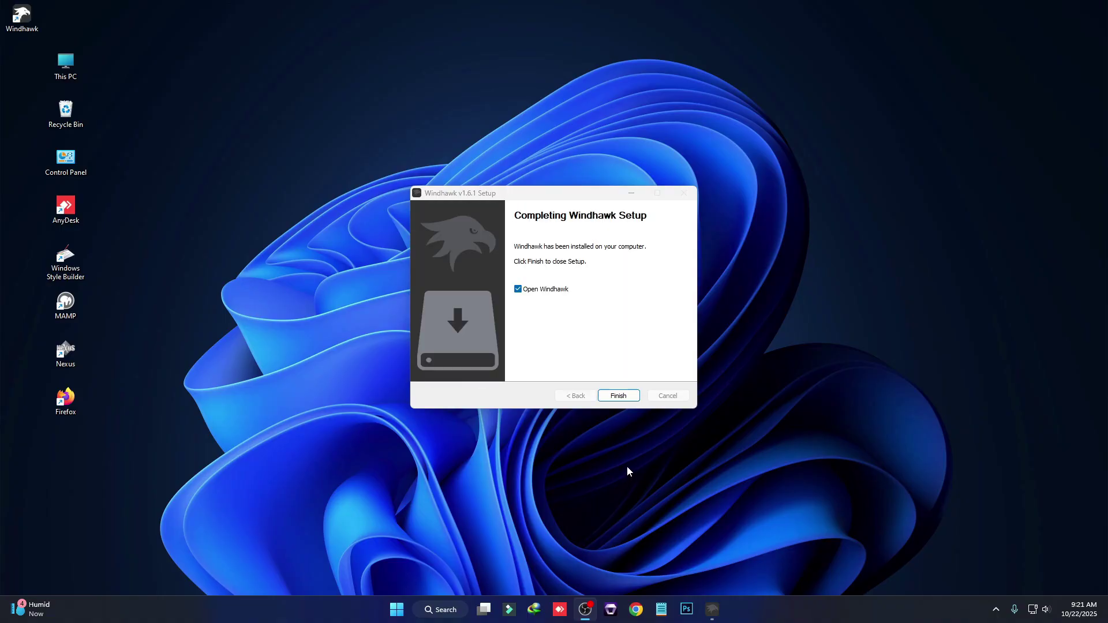
# - Finish setup to launch Windhawk, browse the mod catalogue and open the Taskbar height and icon size mod
pyautogui.click(618, 396)
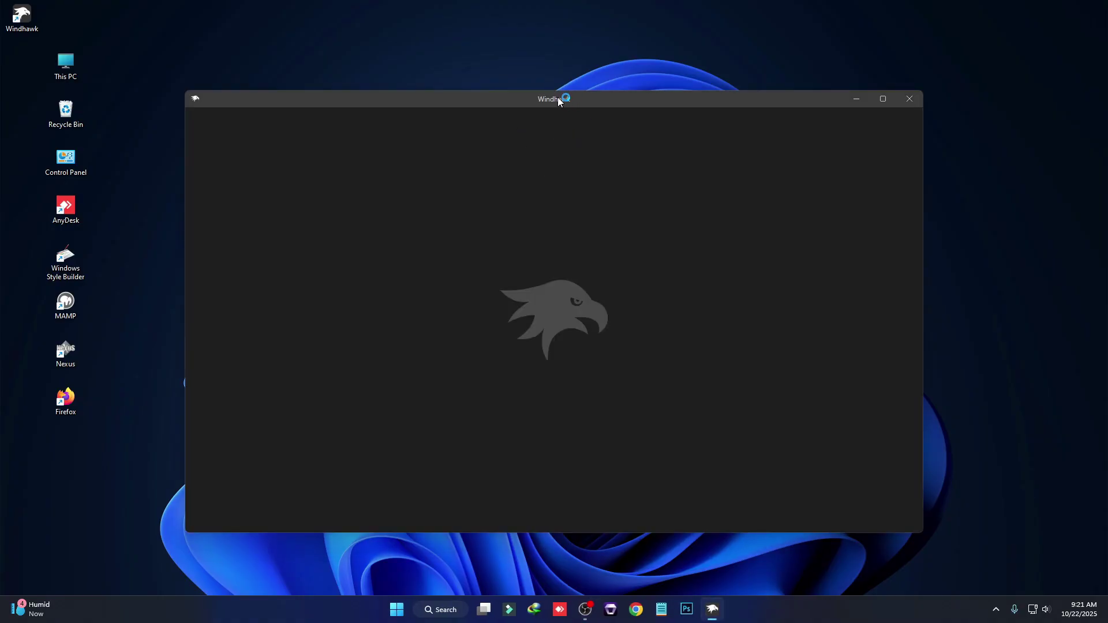
pyautogui.moveTo(558, 97); pyautogui.dragTo(587, 91)
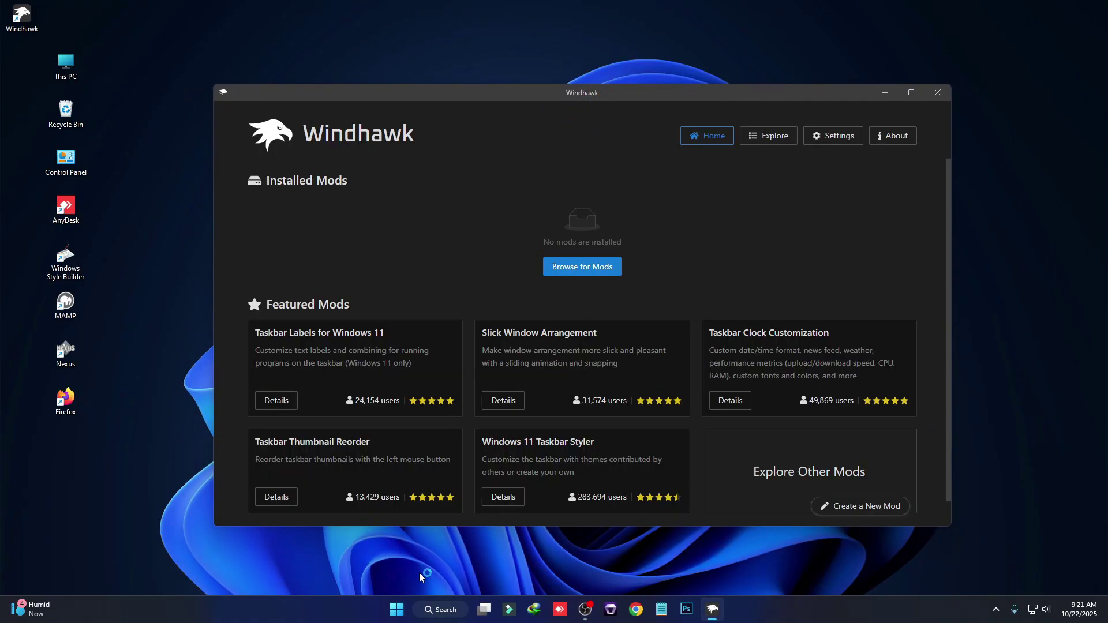
pyautogui.click(397, 609)
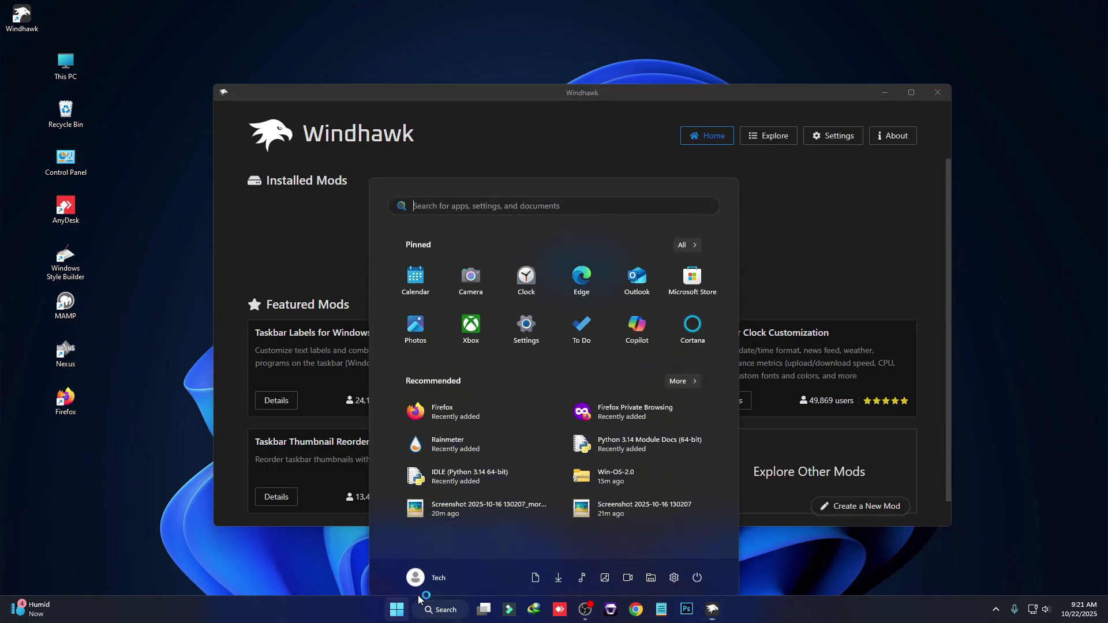
pyautogui.click(327, 560)
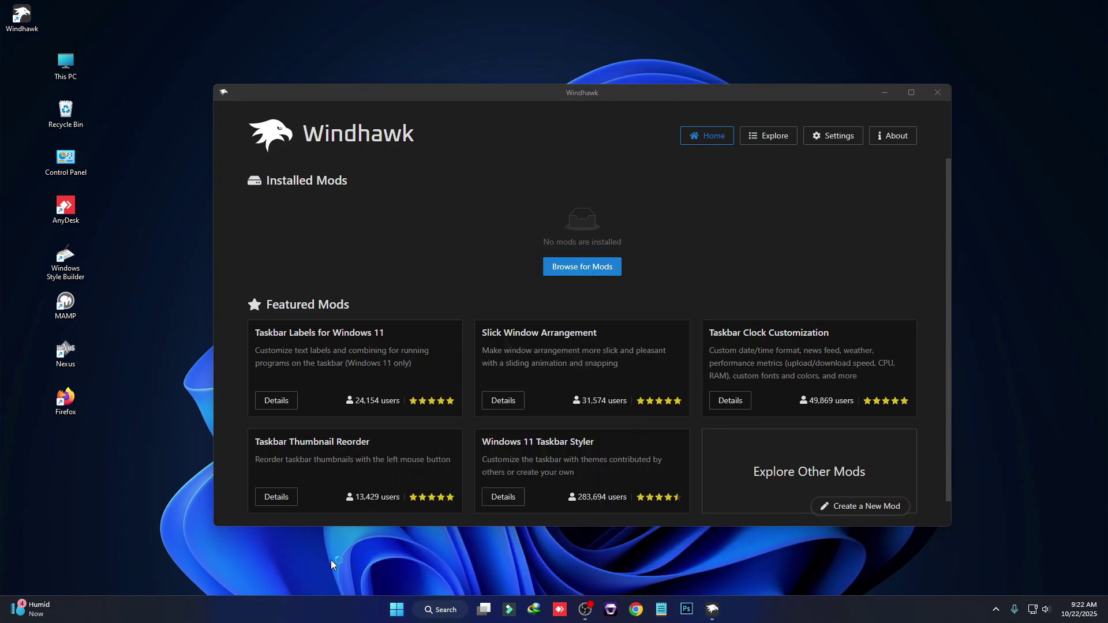
pyautogui.click(574, 270)
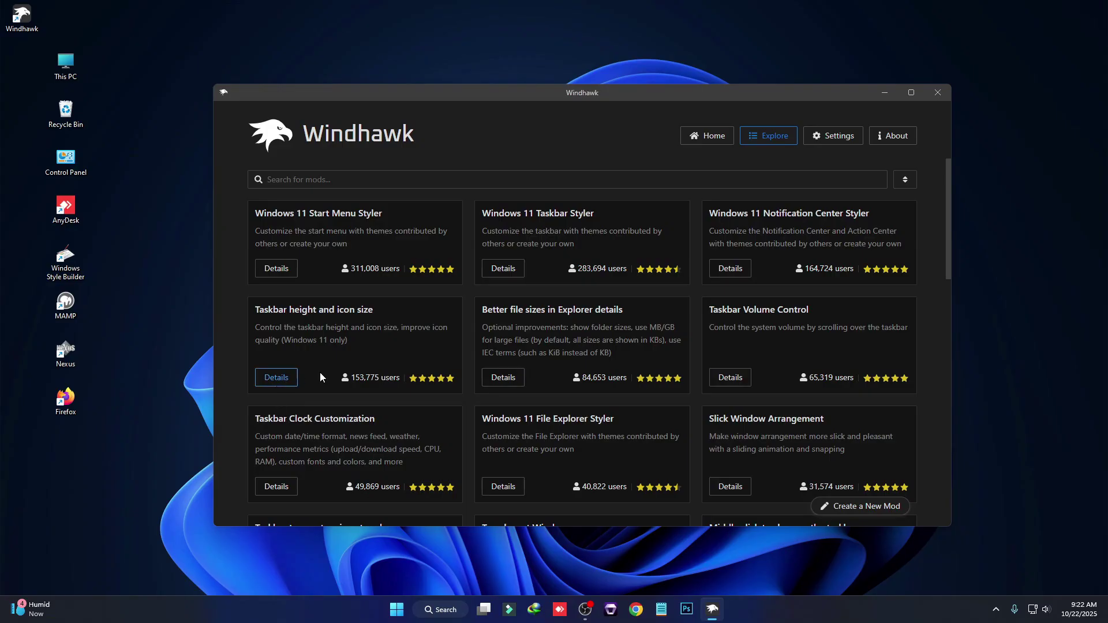
pyautogui.click(276, 378)
# - Install the Taskbar height and icon size mod, accepting the risk warning
pyautogui.click(302, 233)
pyautogui.click(657, 418)
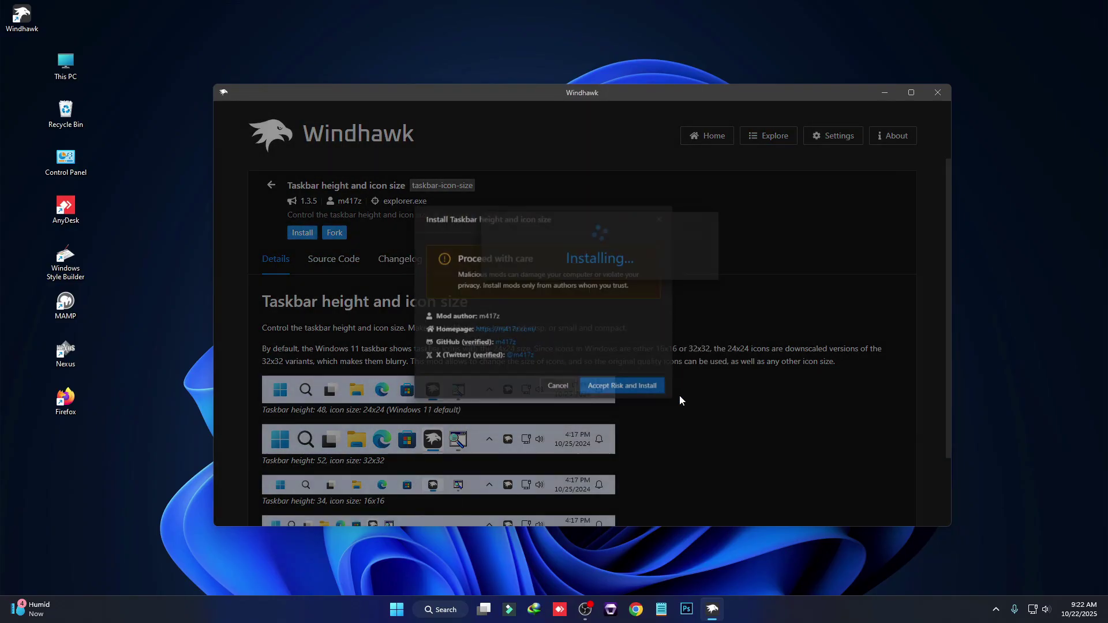
pyautogui.moveTo(612, 98); pyautogui.dragTo(716, 307)
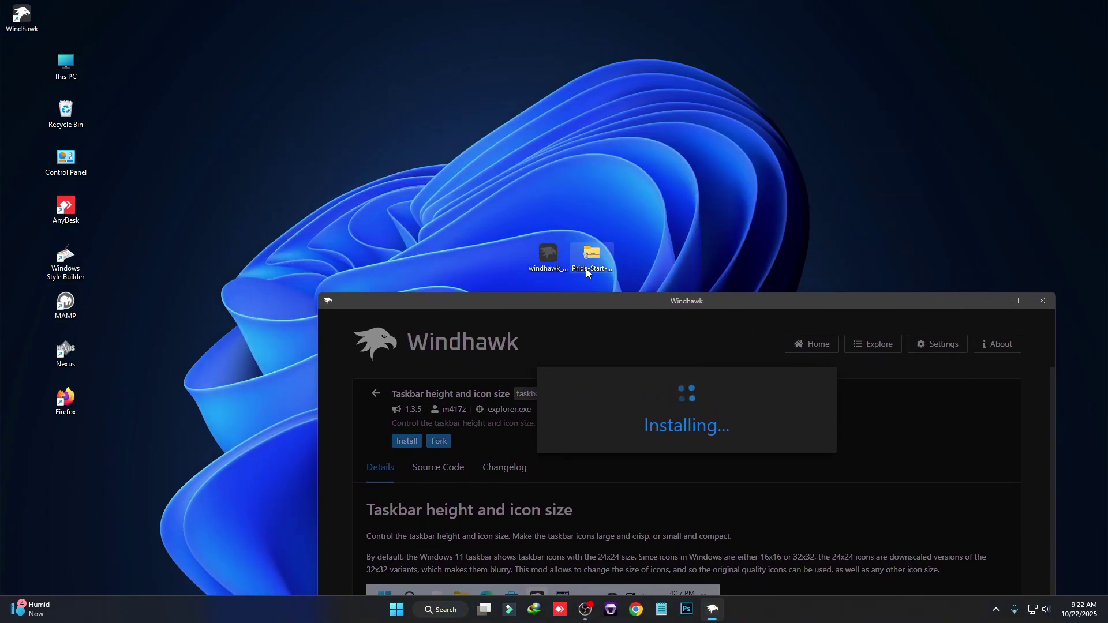
# - Extract the Pride-Start-Menu-Style archive with WinRAR to its default folder and open it
pyautogui.moveTo(587, 269); pyautogui.dragTo(373, 71)
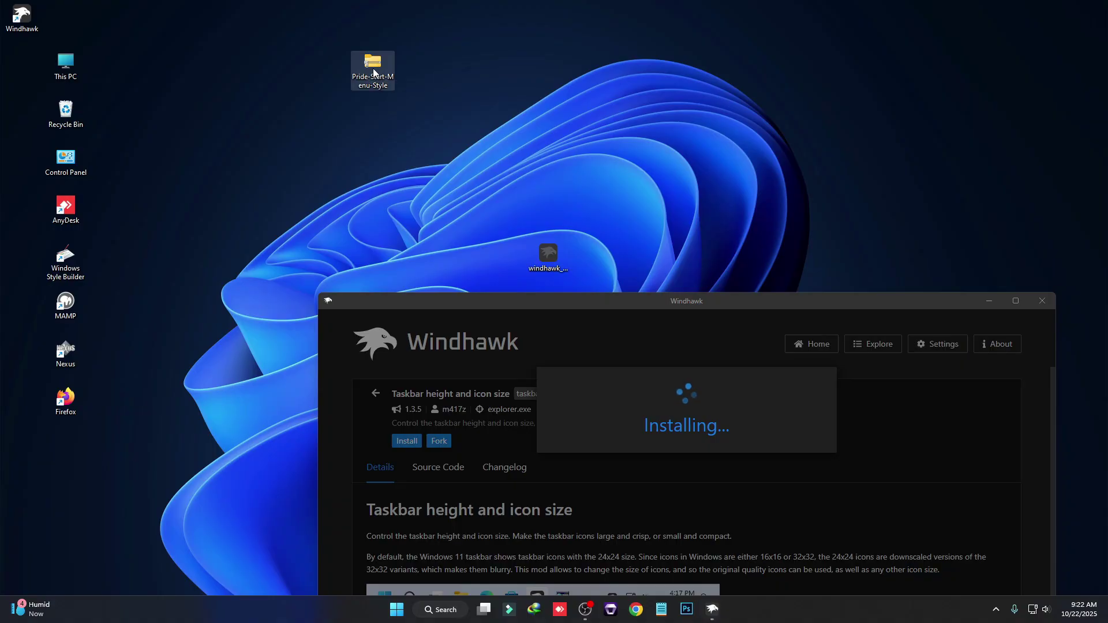
pyautogui.rightClick(373, 71)
pyautogui.moveTo(438, 355)
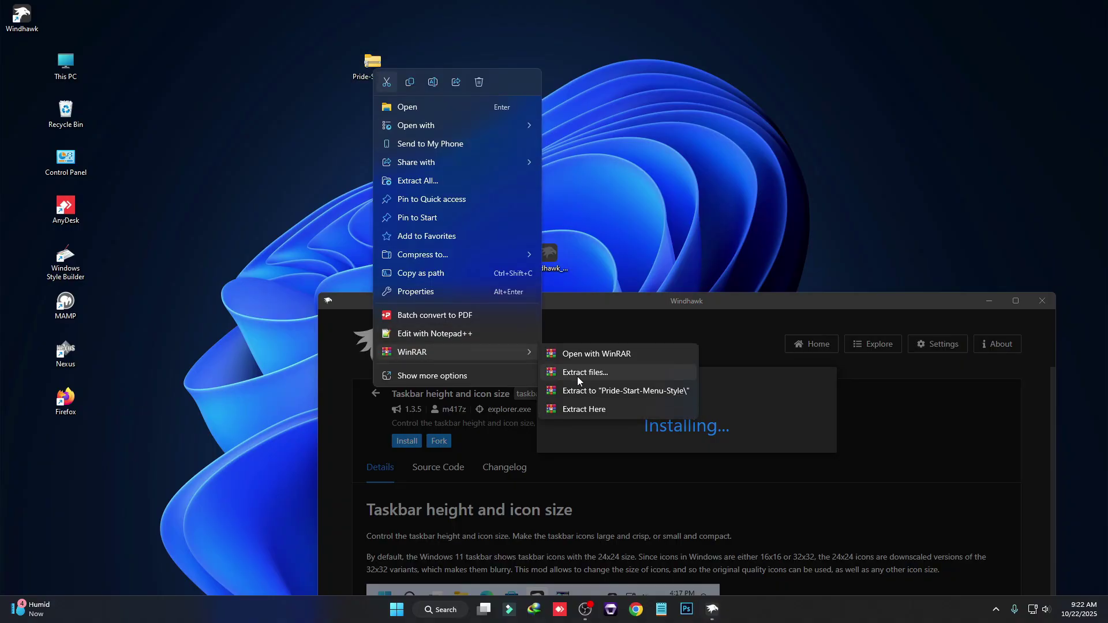
pyautogui.click(577, 375)
pyautogui.click(603, 432)
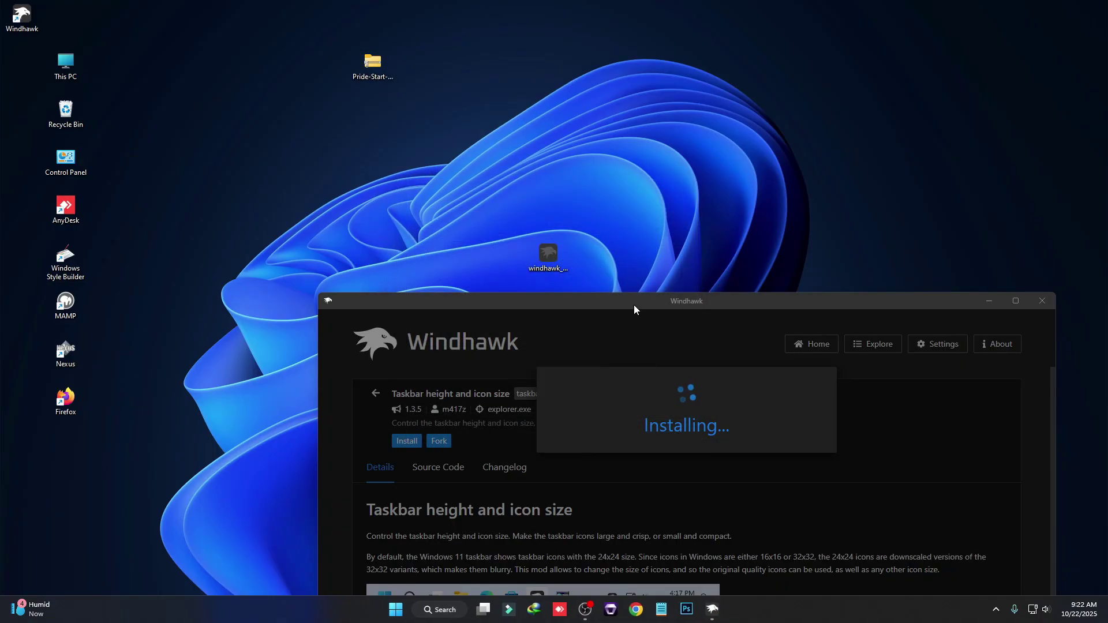
pyautogui.moveTo(633, 305); pyautogui.dragTo(634, 74)
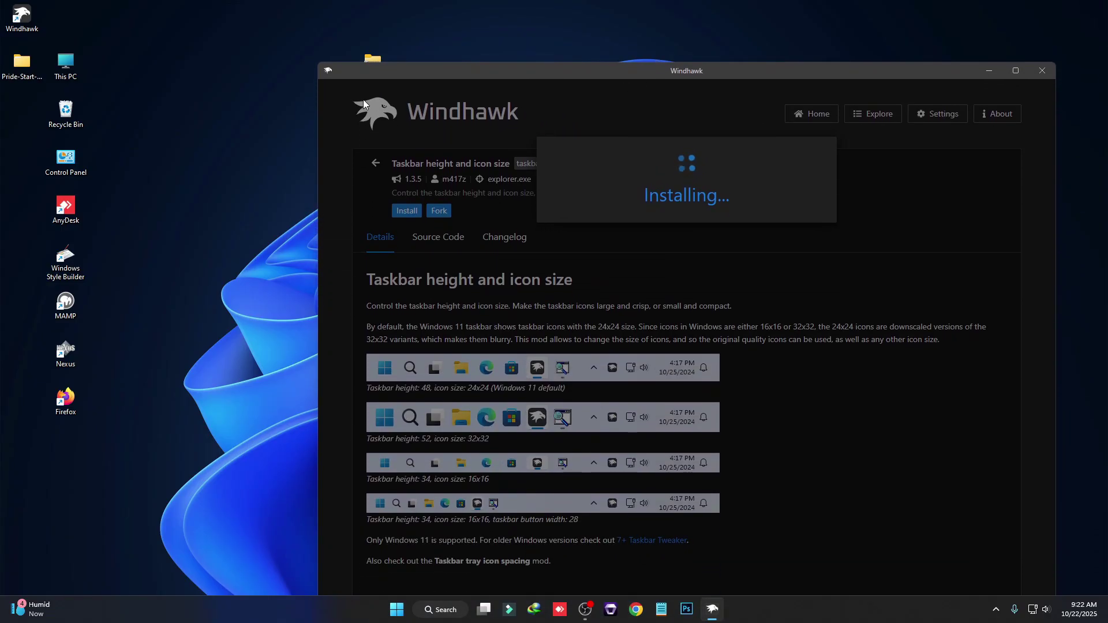
pyautogui.doubleClick(30, 65)
# - Copy all text from the Taskbar Icon & Size file in Notepad, then close it
pyautogui.doubleClick(324, 177)
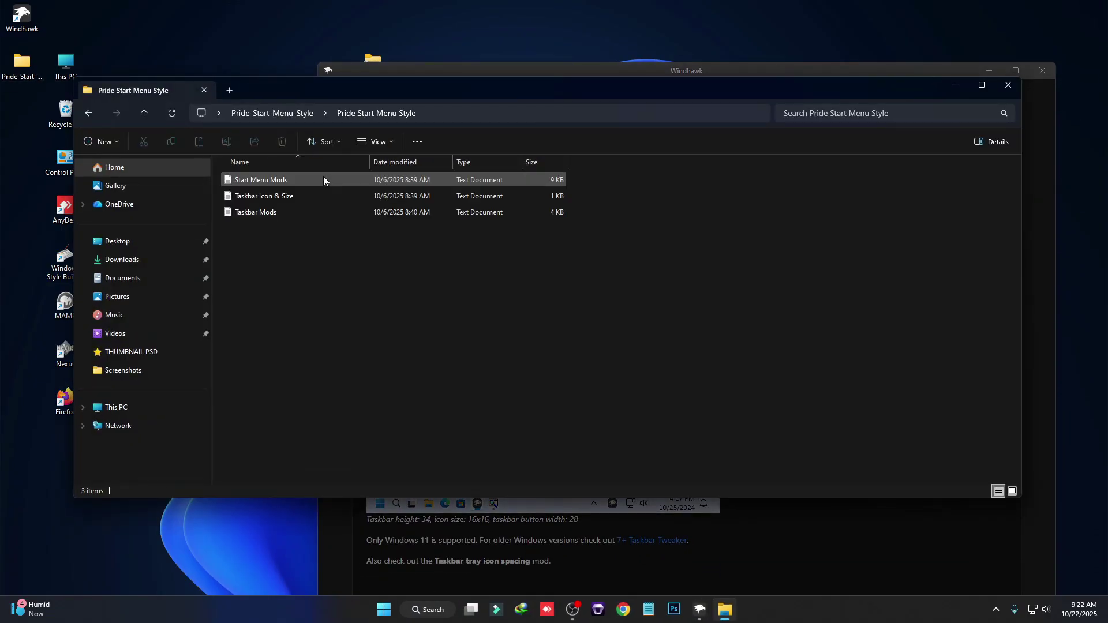
pyautogui.click(247, 199)
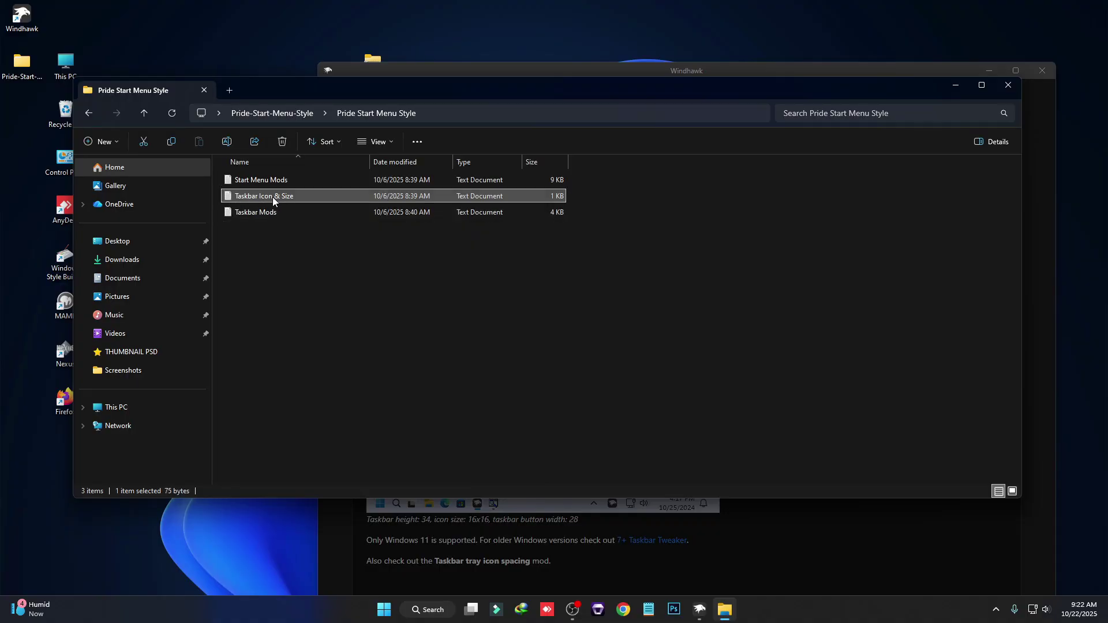
pyautogui.click(444, 299)
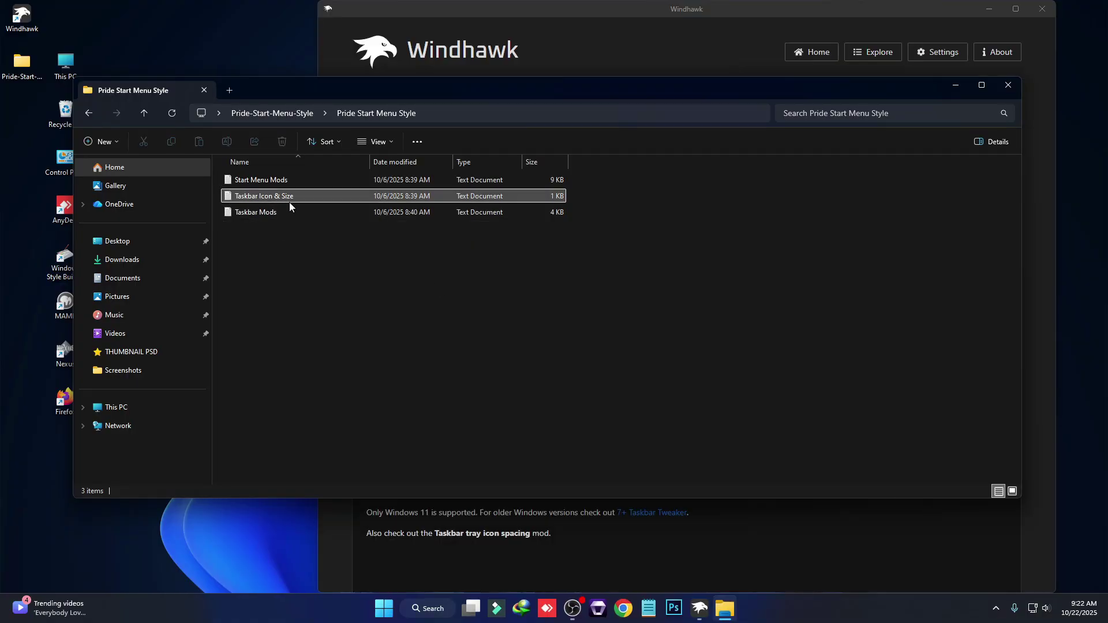
pyautogui.doubleClick(269, 196)
pyautogui.hotkey('ctrl', 'a')
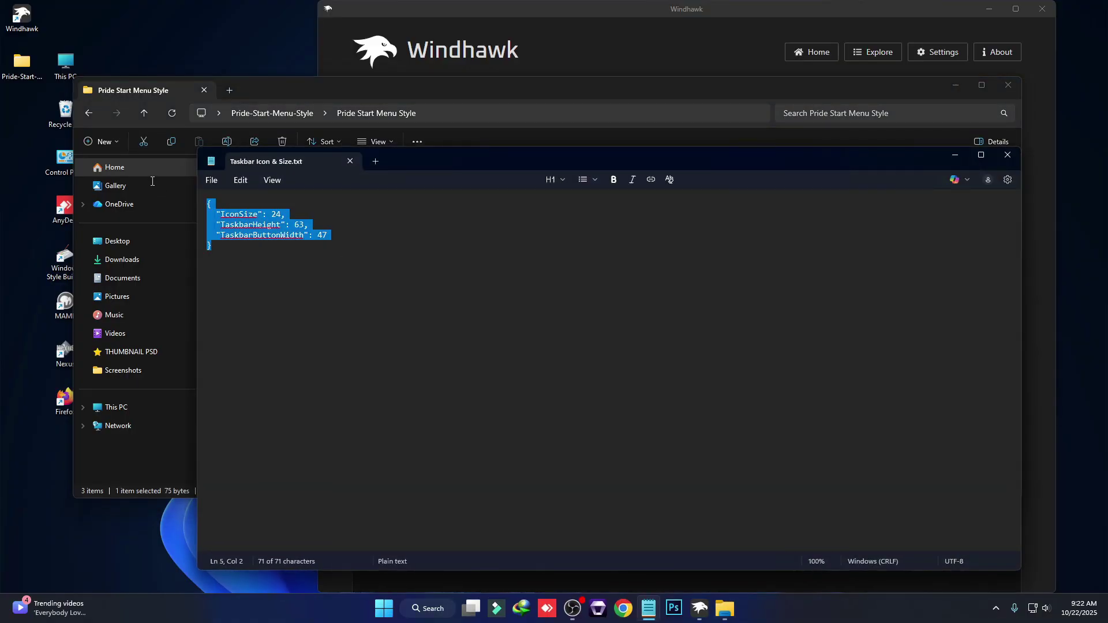
pyautogui.rightClick(253, 223)
pyautogui.click(309, 232)
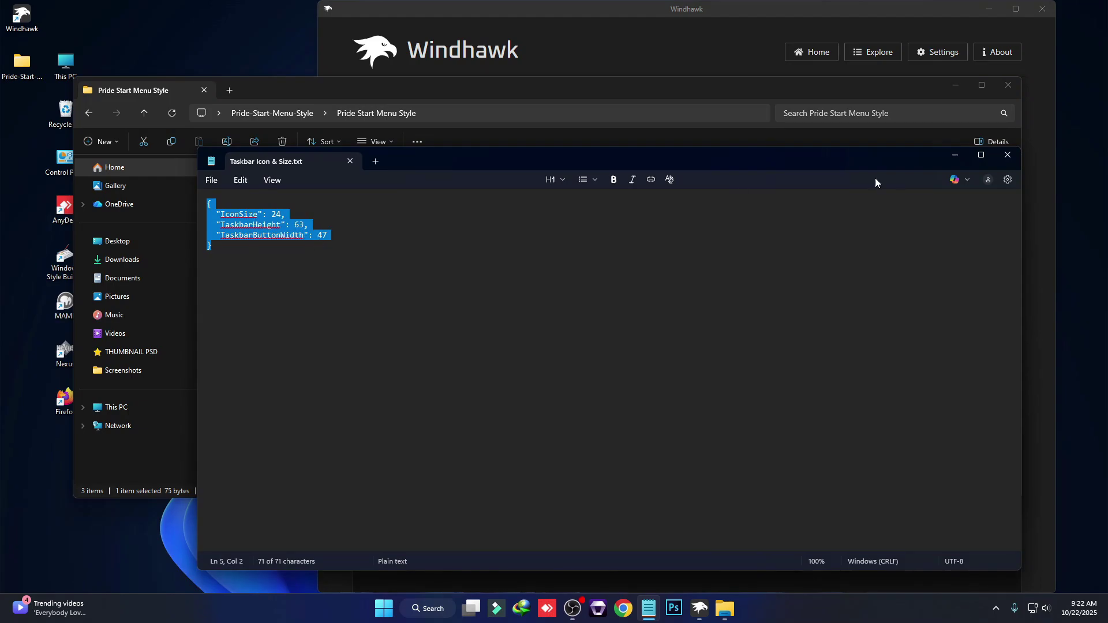
pyautogui.click(1008, 155)
# - Paste icon size 24, height 63, button width 47 into the taskbar mod's Advanced settings and save
pyautogui.click(1009, 86)
pyautogui.click(632, 213)
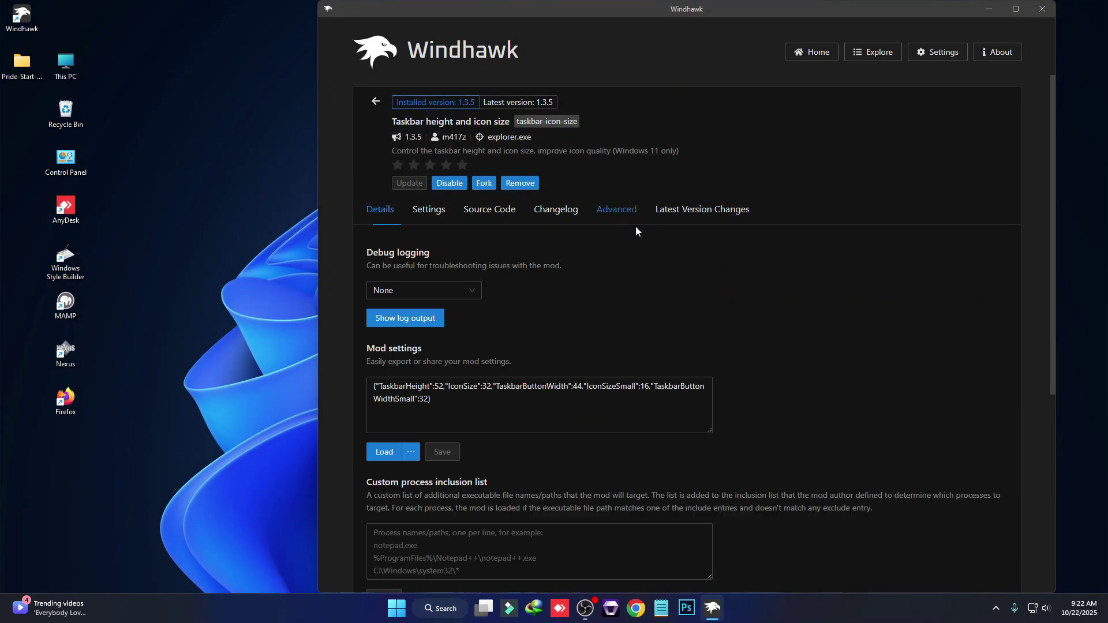
pyautogui.click(491, 382)
pyautogui.hotkey('ctrl', 'a')
pyautogui.rightClick(404, 393)
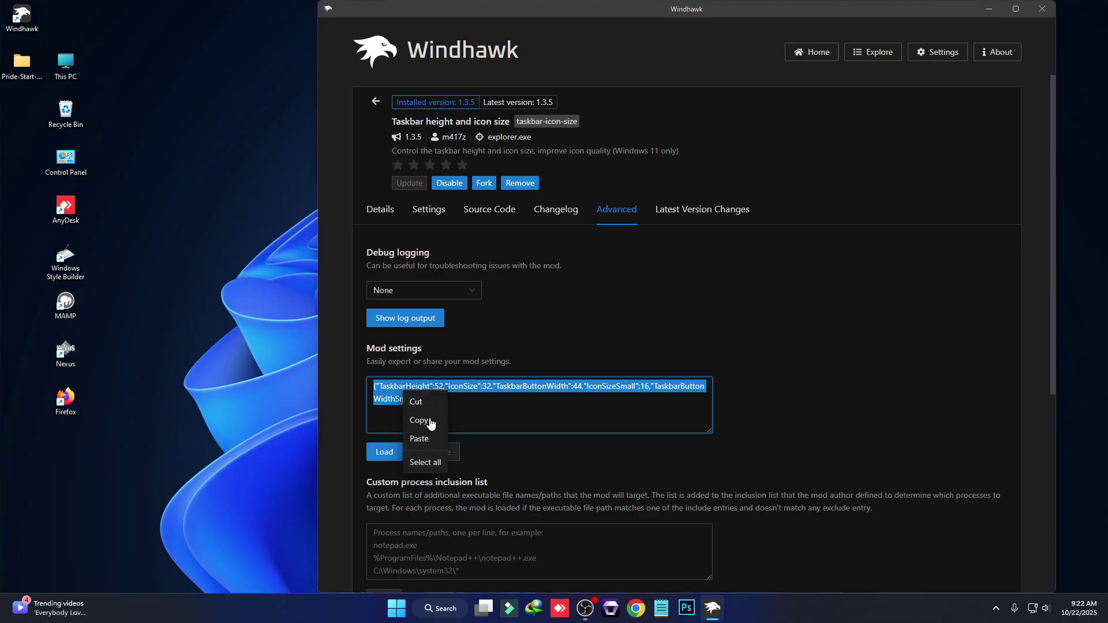
pyautogui.click(425, 440)
pyautogui.click(442, 452)
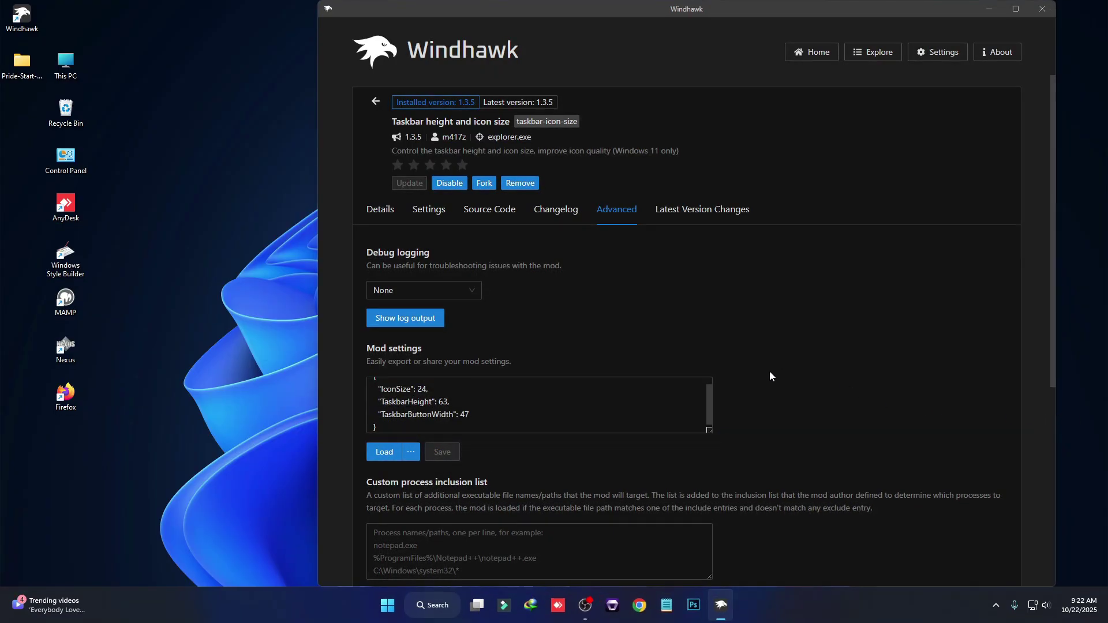
pyautogui.scroll(1, 669, 377)
pyautogui.click(380, 102)
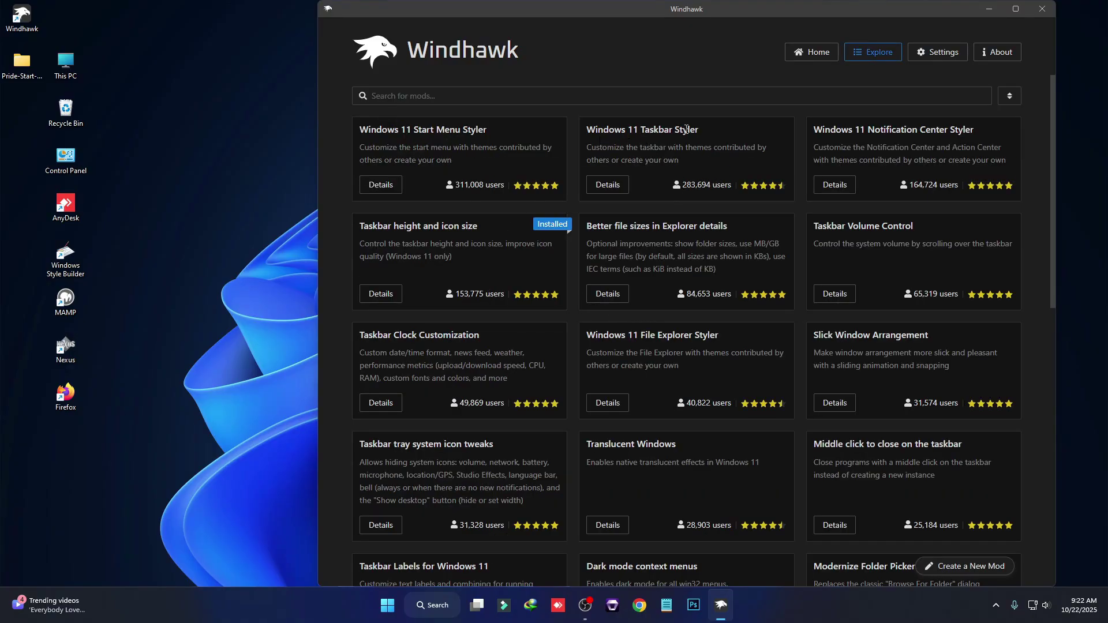
# - Install the Windows 11 Taskbar Styler mod, accepting the risk warning
pyautogui.click(612, 185)
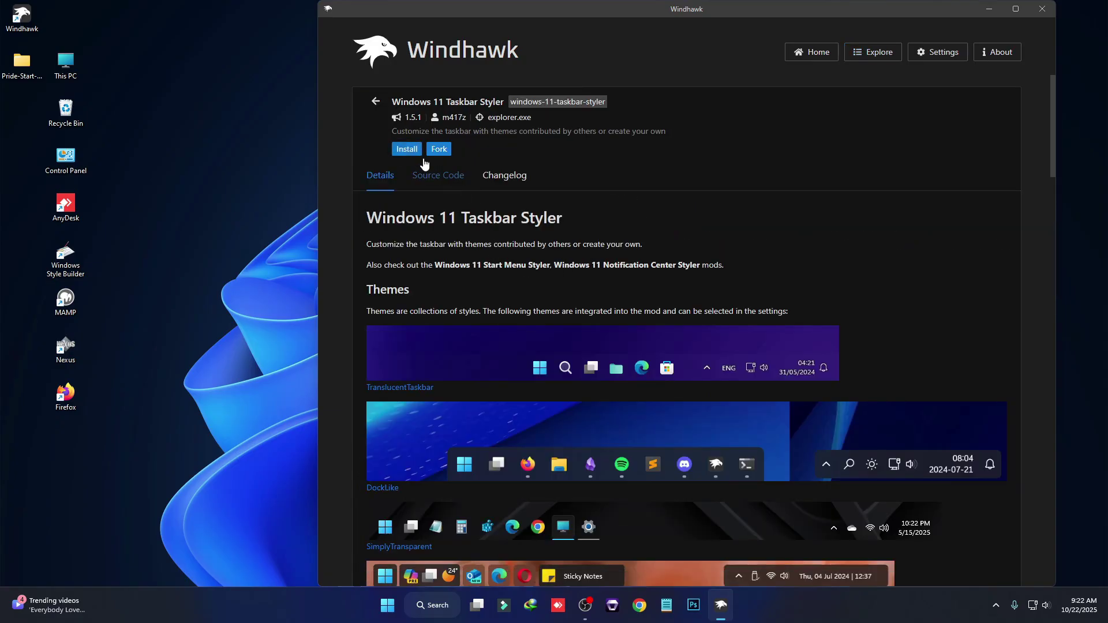
pyautogui.click(411, 150)
pyautogui.click(774, 402)
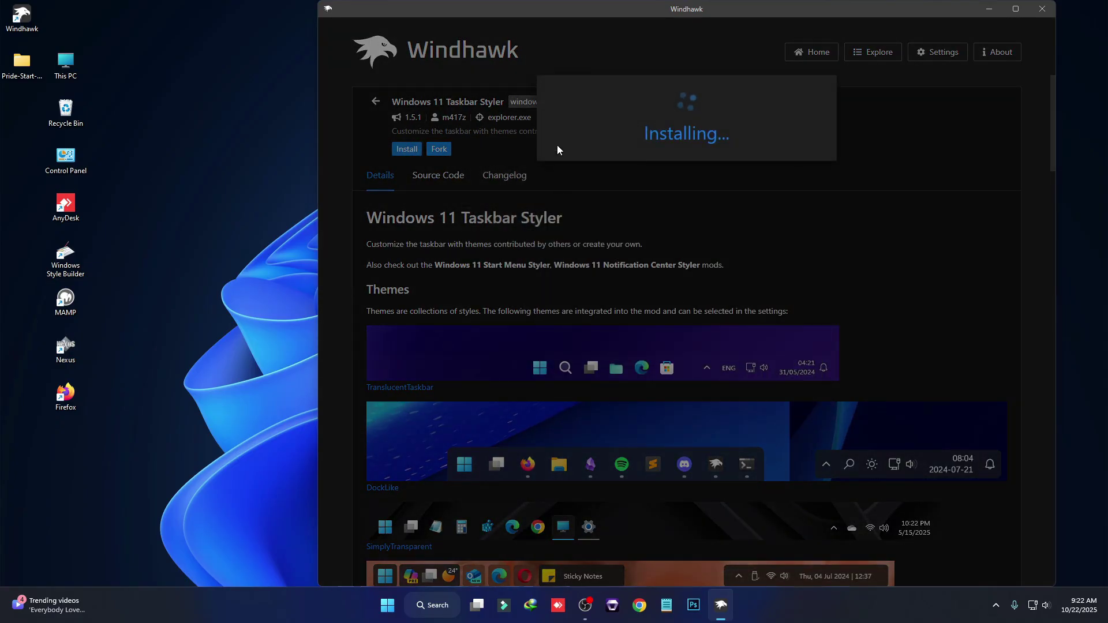
pyautogui.moveTo(657, 9); pyautogui.dragTo(670, 52)
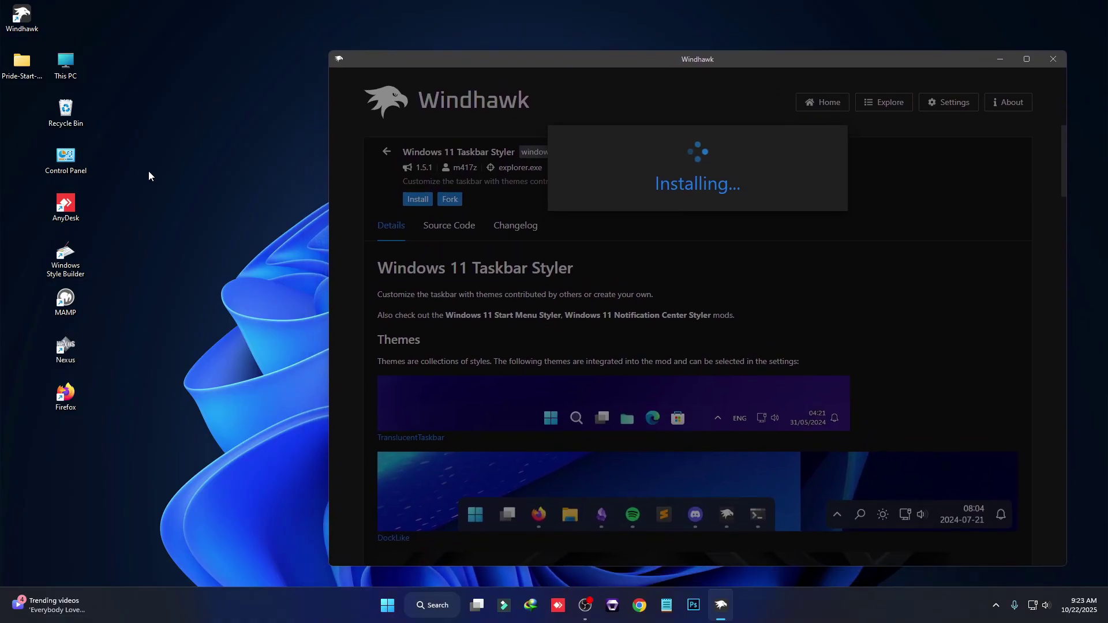
pyautogui.click(33, 64)
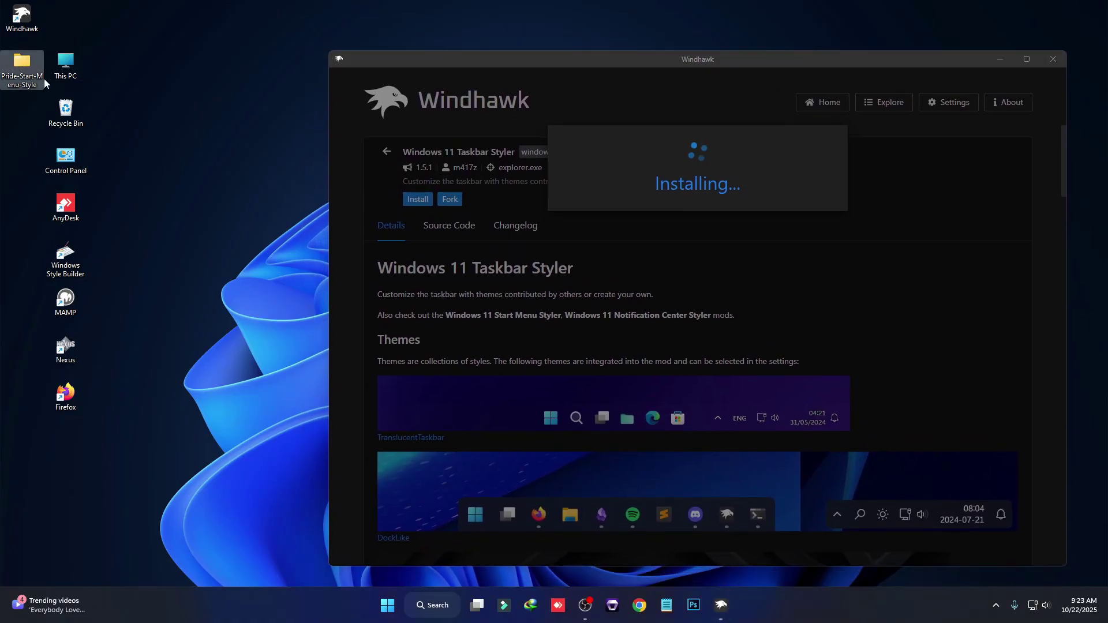
# - Copy the full text of Taskbar Mods.txt in Notepad, then close Notepad and the folder
pyautogui.doubleClick(35, 61)
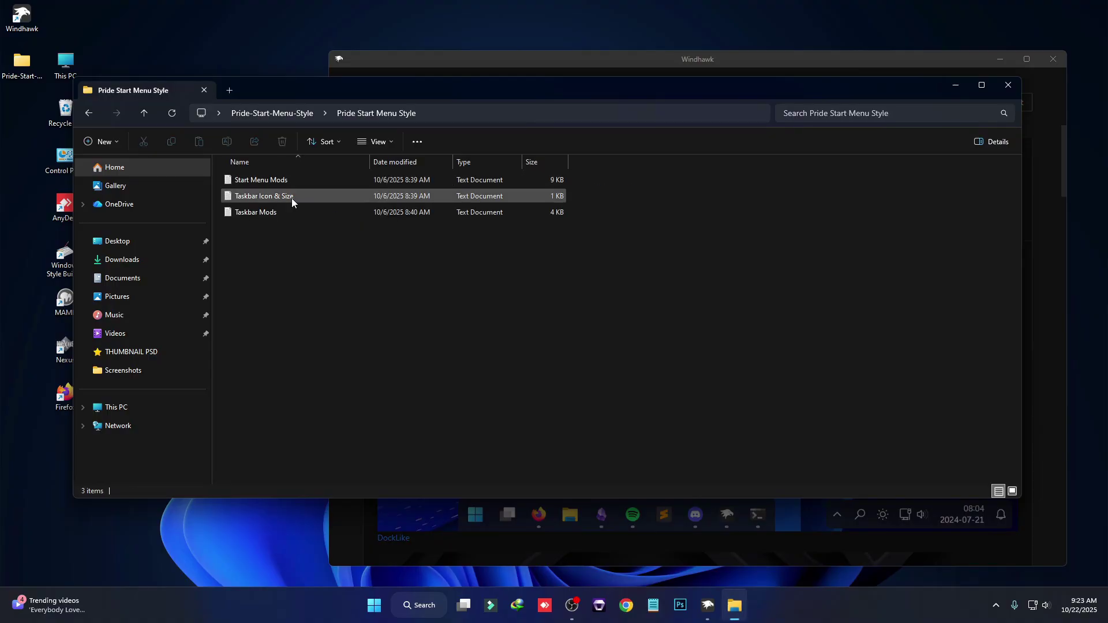
pyautogui.doubleClick(250, 213)
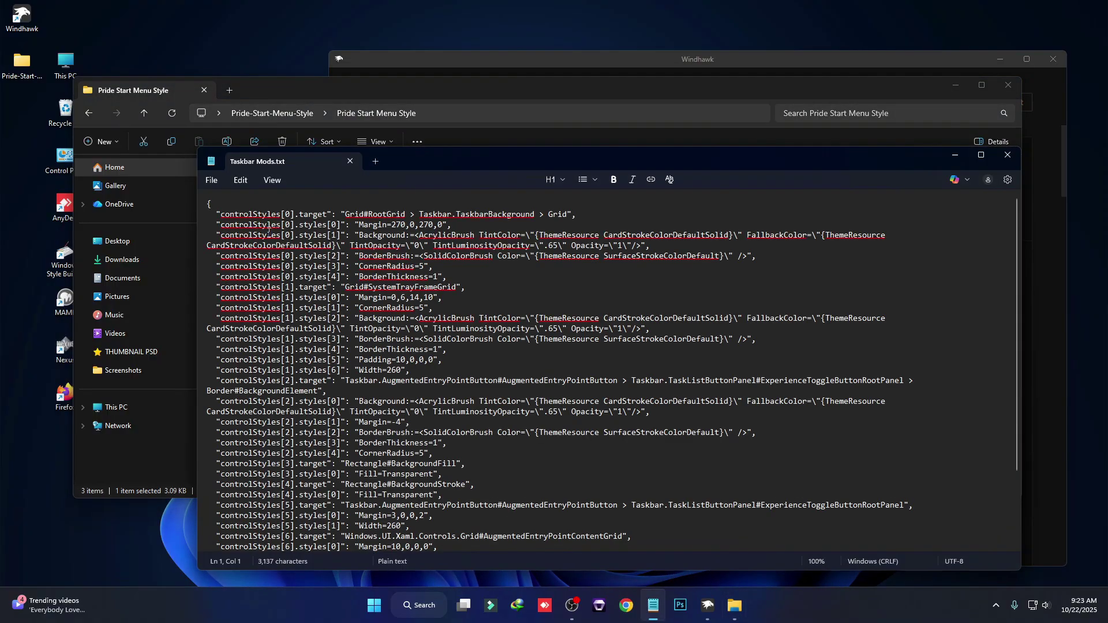
pyautogui.moveTo(202, 206); pyautogui.dragTo(639, 621)
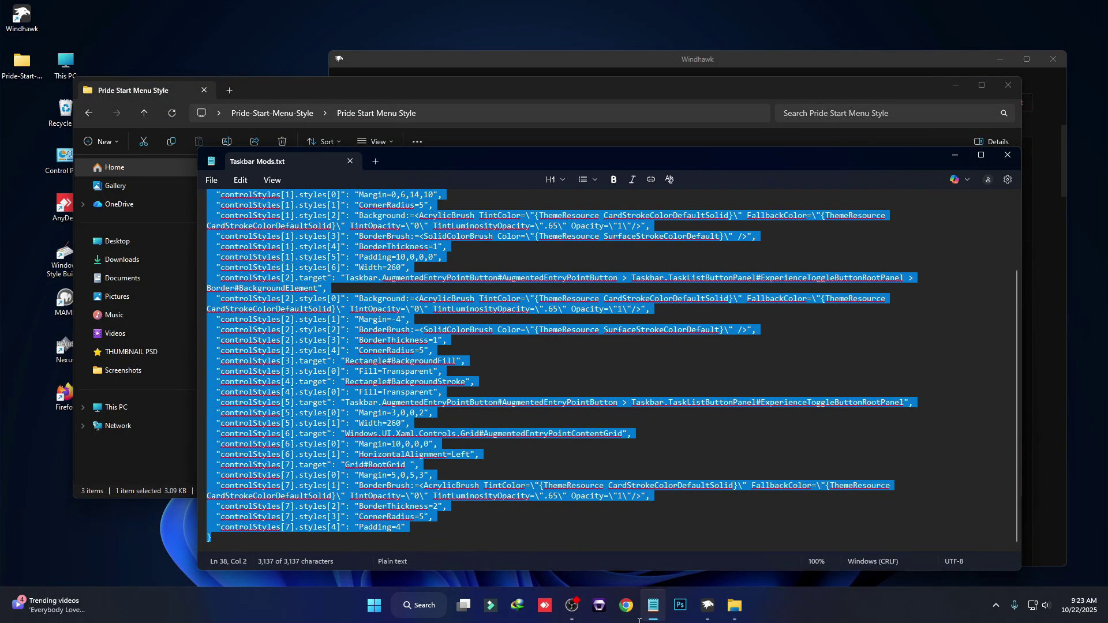
pyautogui.rightClick(402, 318)
pyautogui.click(460, 500)
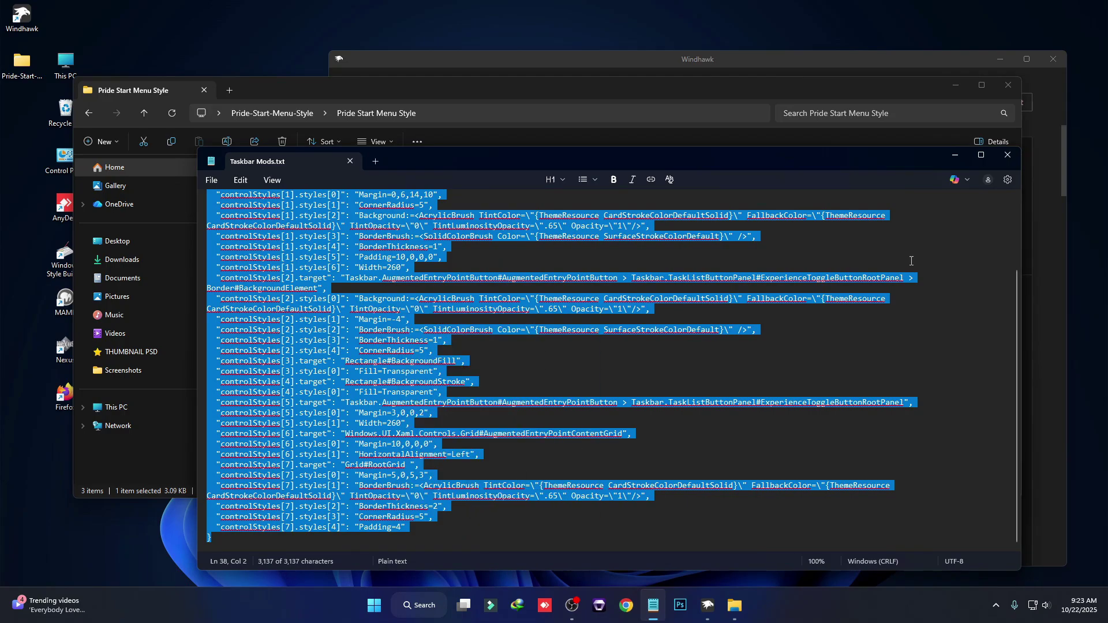
pyautogui.click(1008, 155)
pyautogui.click(1009, 85)
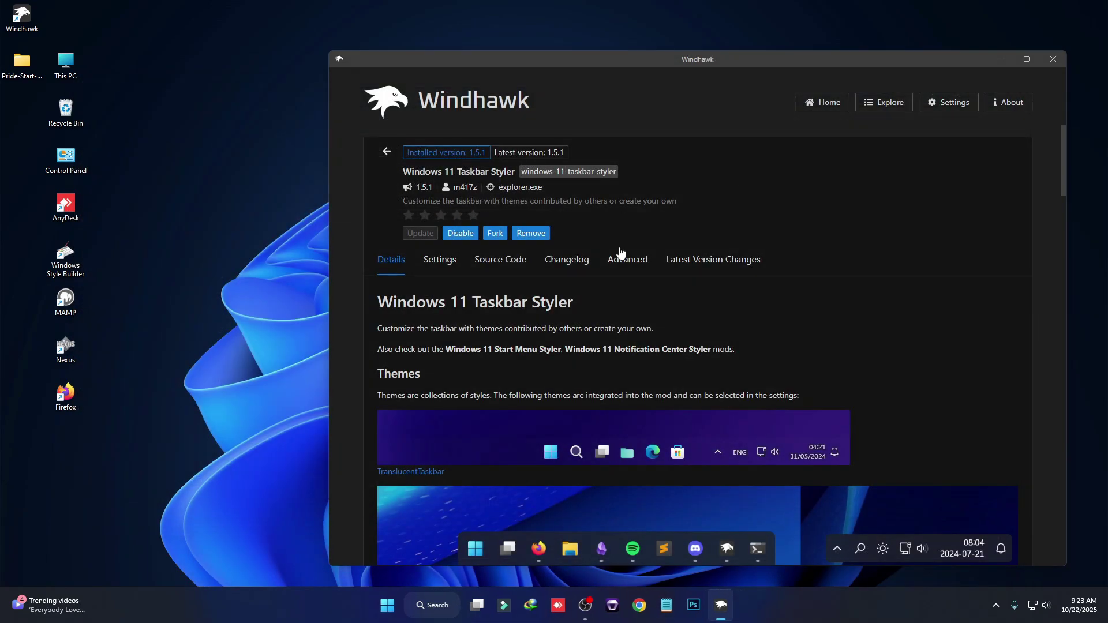
# - Paste the copied taskbar styles over the Taskbar Styler's Advanced mod settings
pyautogui.click(627, 264)
pyautogui.scroll(-3, 632, 321)
pyautogui.moveTo(626, 283); pyautogui.dragTo(380, 252)
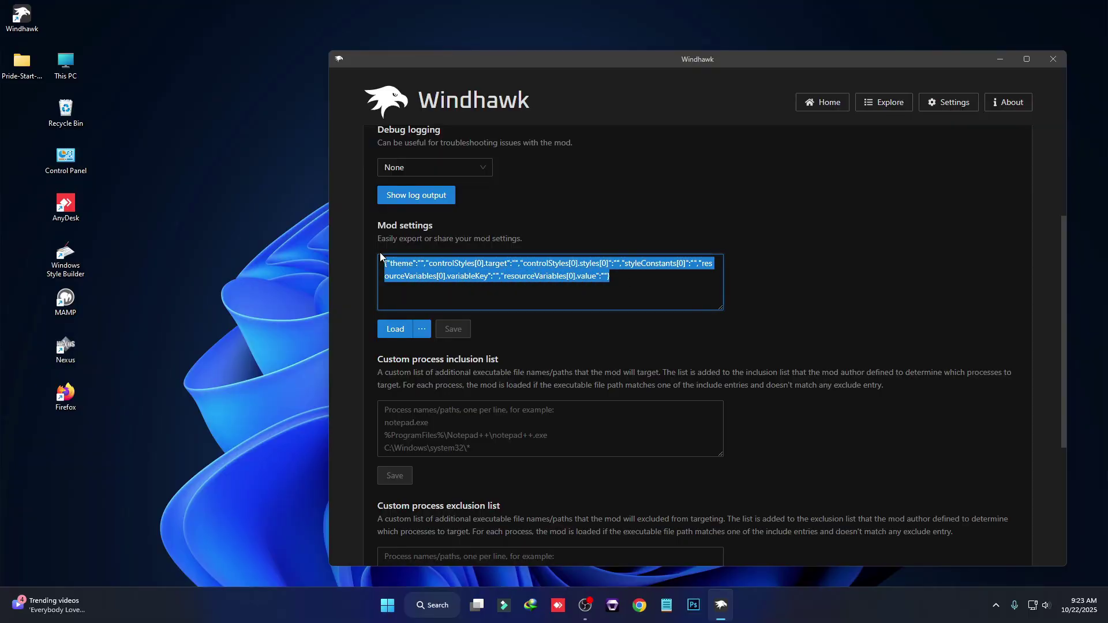
pyautogui.rightClick(439, 268)
pyautogui.click(456, 317)
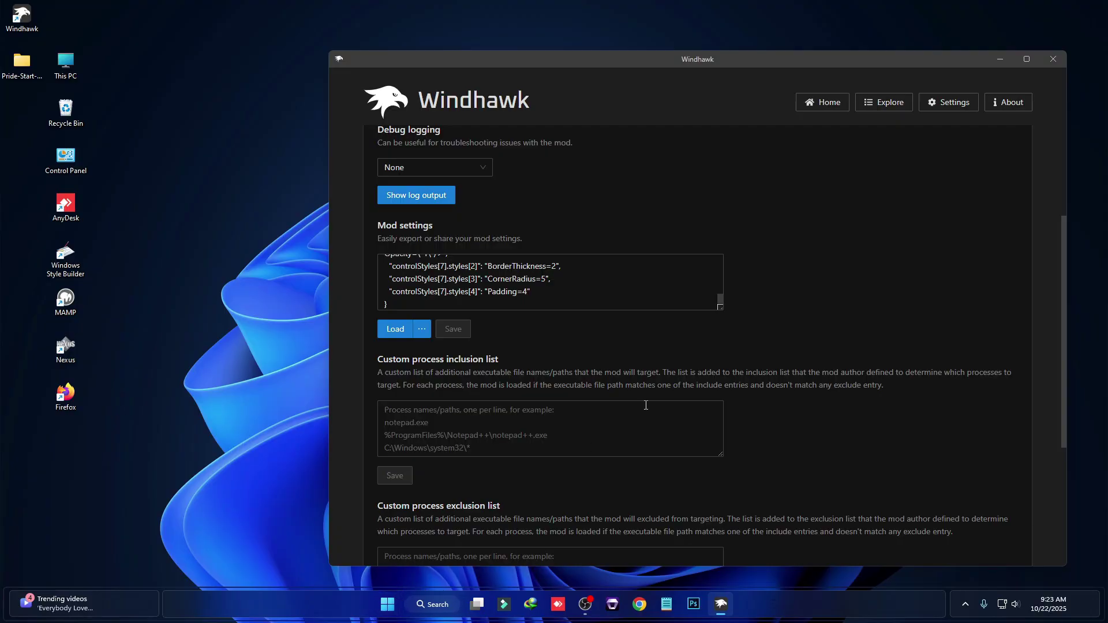
pyautogui.scroll(3, 736, 335)
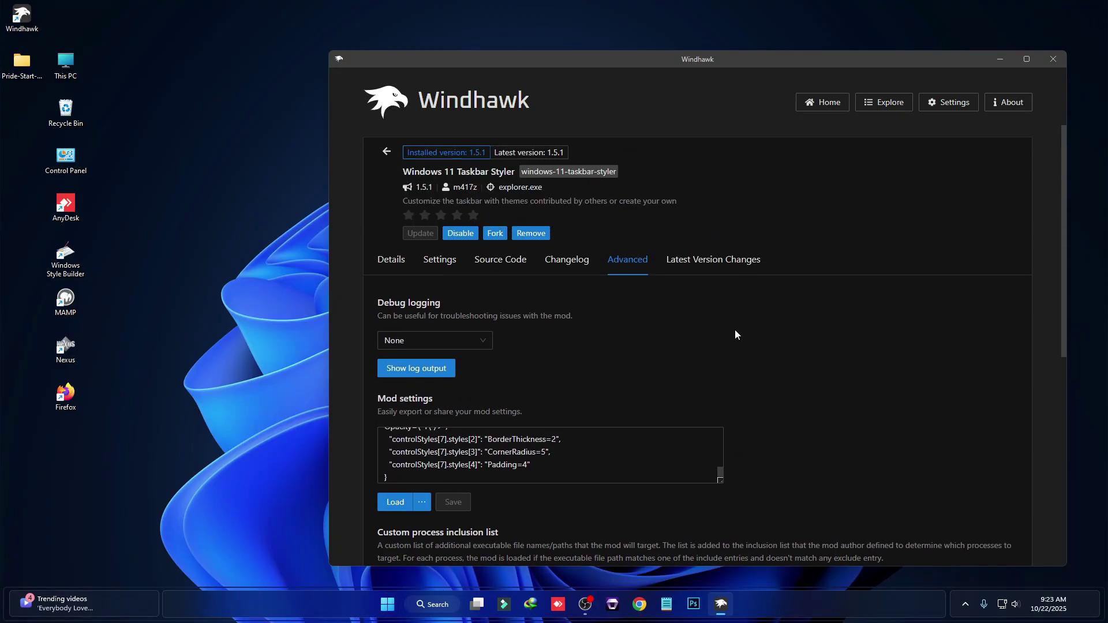
# - Back in the mod list, install Windows 11 Start Menu Styler, accepting the risk warning
pyautogui.click(387, 153)
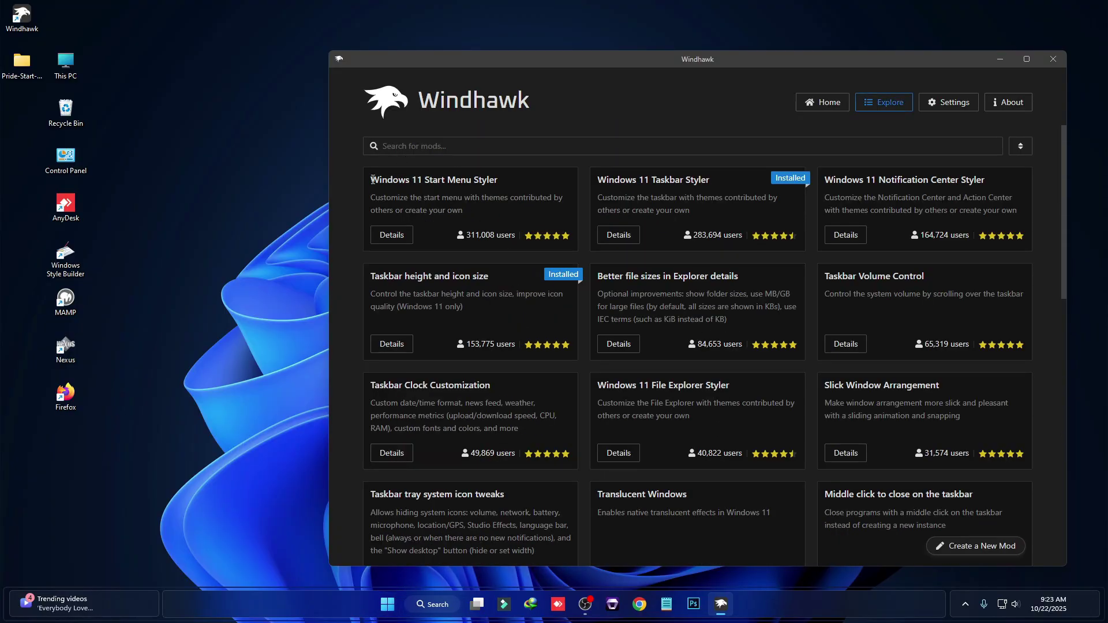
pyautogui.click(397, 239)
pyautogui.click(418, 199)
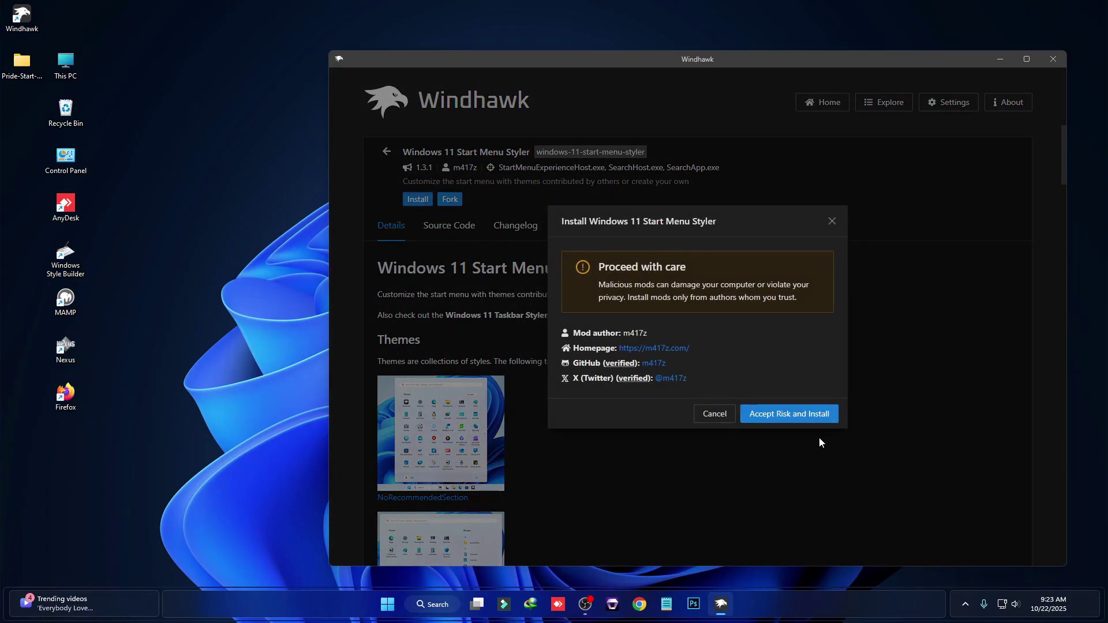
pyautogui.click(814, 413)
pyautogui.moveTo(762, 61); pyautogui.dragTo(773, 154)
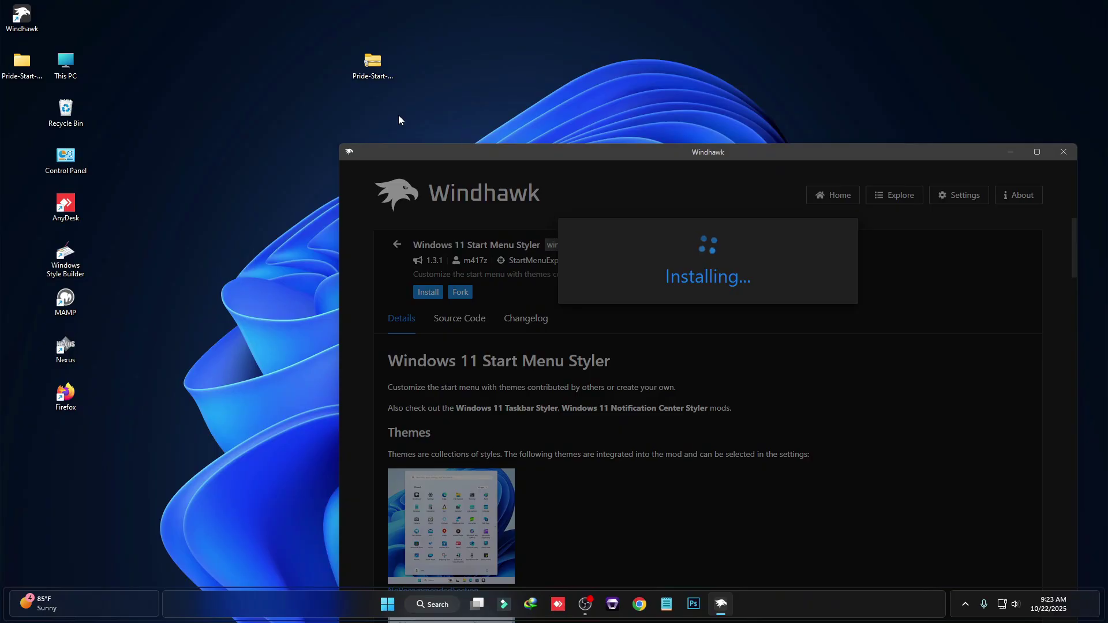
# - Copy all 8,961 characters of Start Menu Mods.txt in Notepad, then close the file
pyautogui.doubleClick(22, 63)
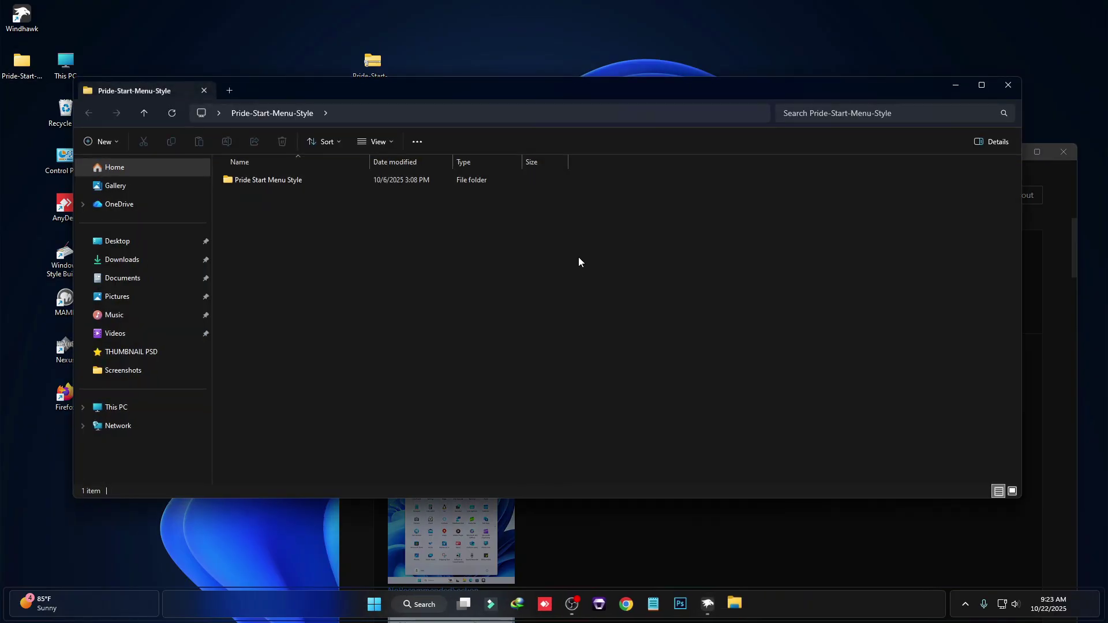
pyautogui.doubleClick(251, 179)
pyautogui.doubleClick(255, 180)
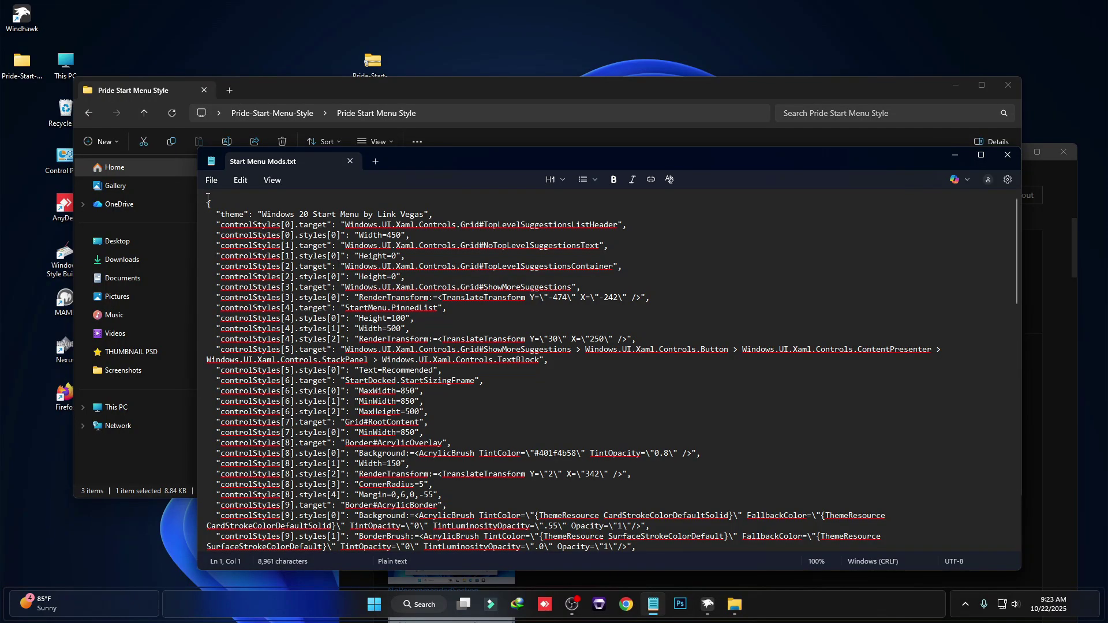
pyautogui.moveTo(208, 198); pyautogui.dragTo(372, 557)
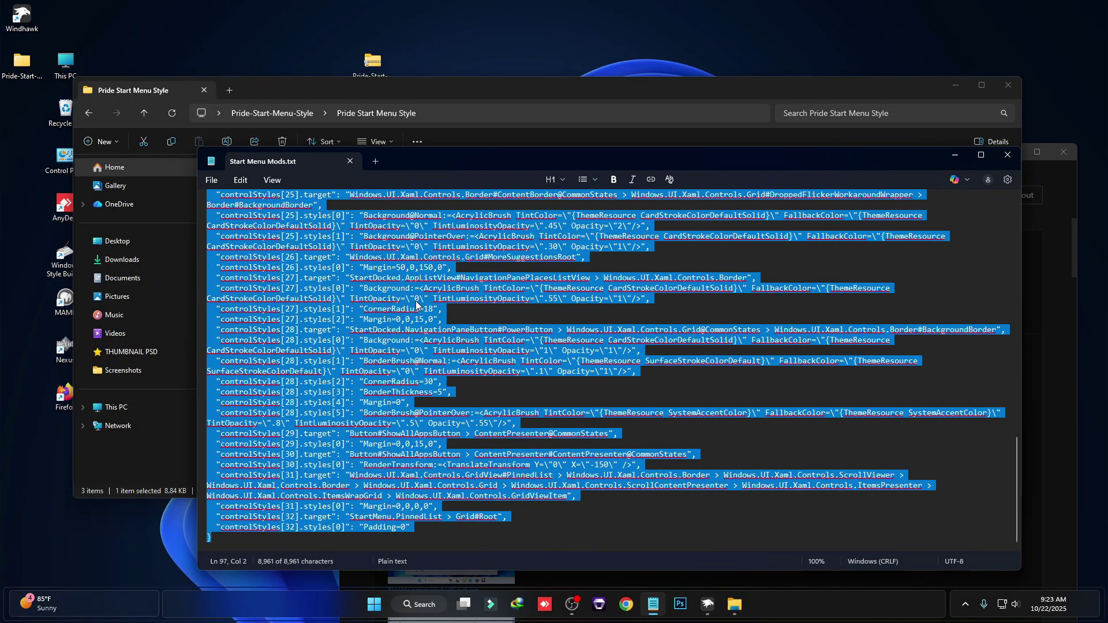
pyautogui.rightClick(417, 305)
pyautogui.click(466, 489)
pyautogui.click(1008, 155)
# - Paste the start menu styles into the Start Menu Styler's Advanced settings, save, and preview the Start menu
pyautogui.click(1008, 85)
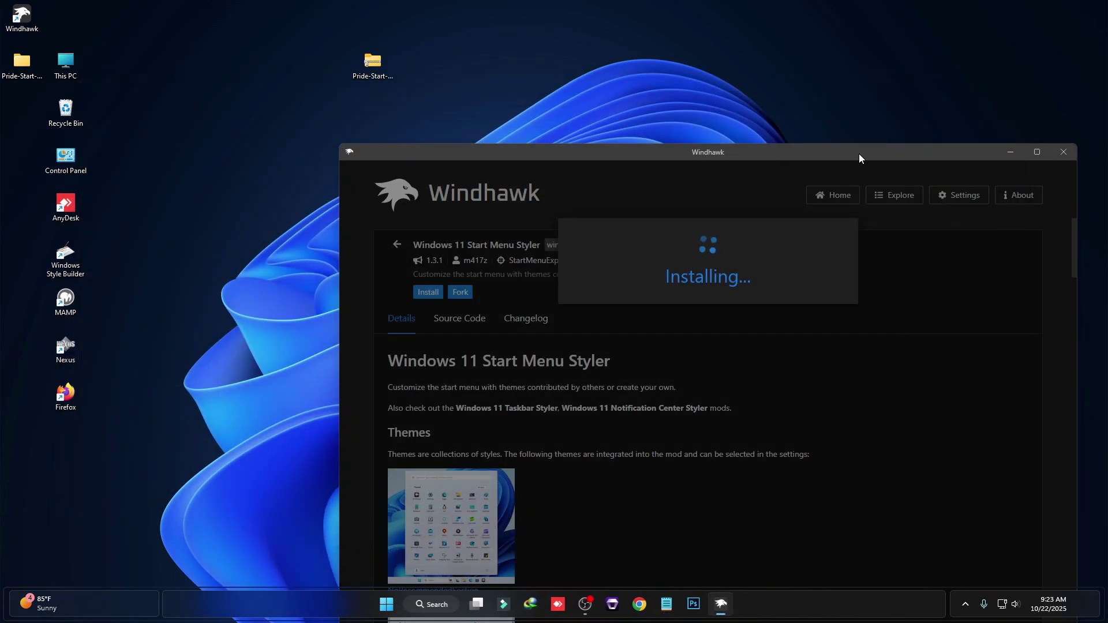
pyautogui.moveTo(809, 152); pyautogui.dragTo(786, 60)
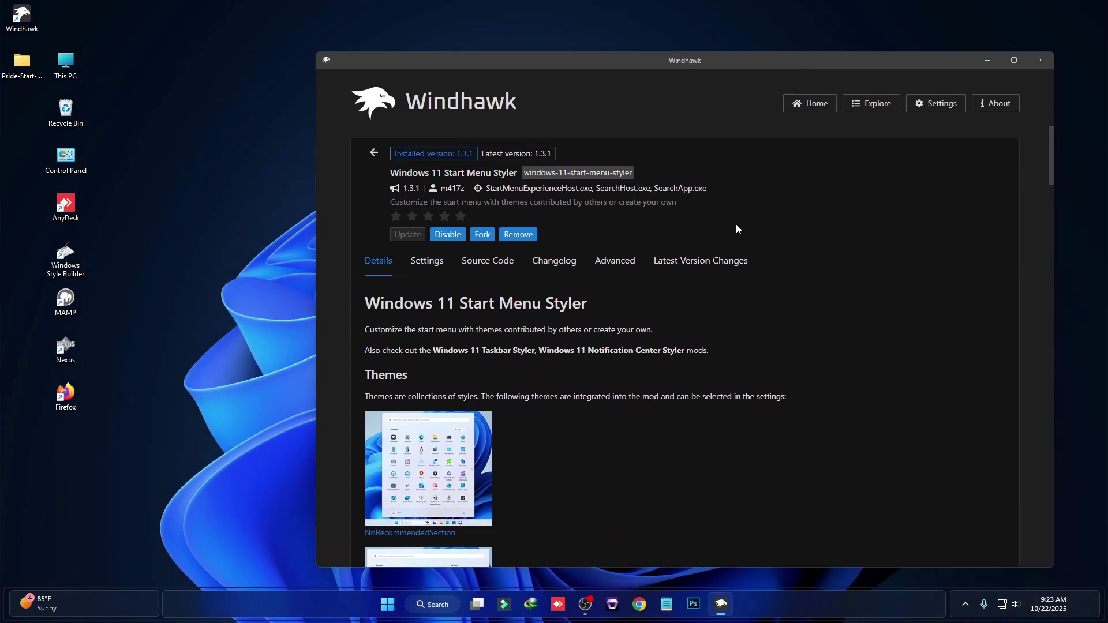
pyautogui.click(615, 261)
pyautogui.scroll(-1, 566, 397)
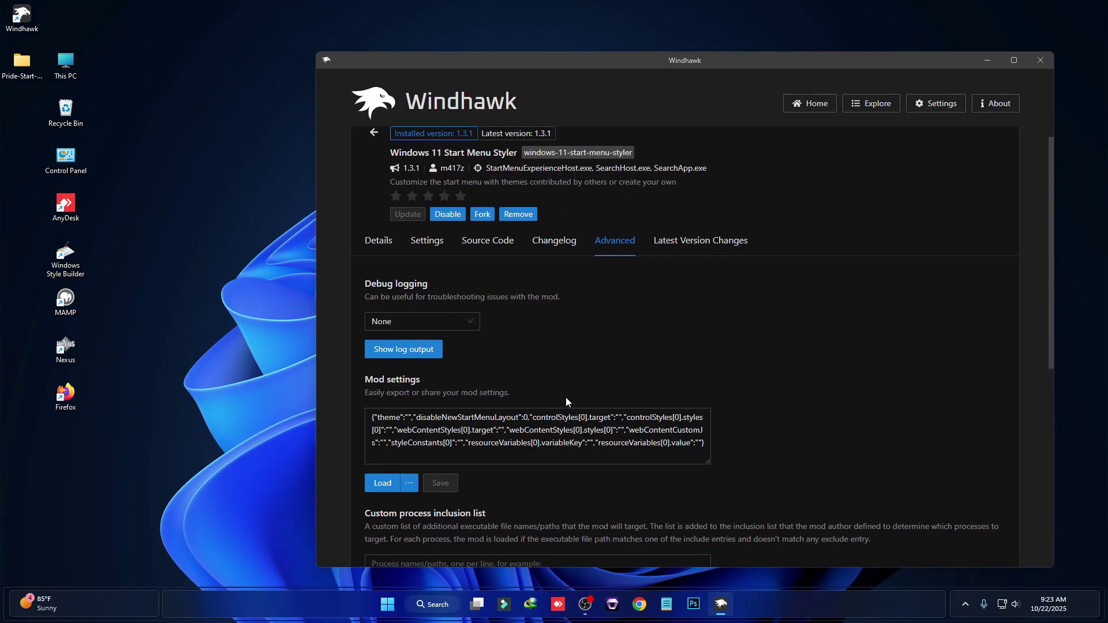
pyautogui.click(476, 383)
pyautogui.hotkey('ctrl', 'a')
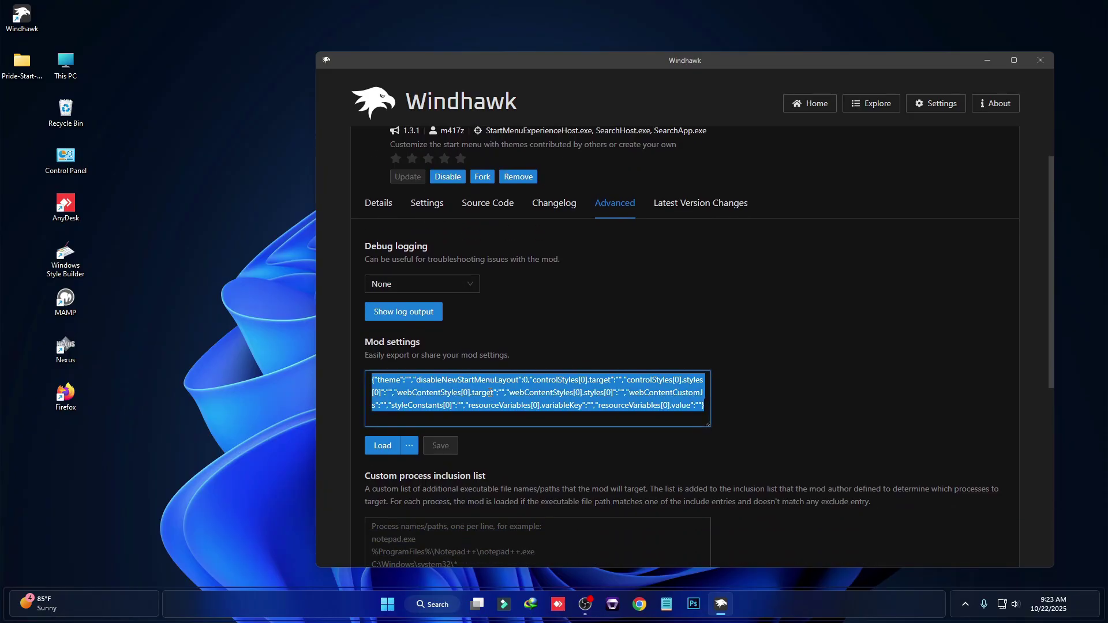
pyautogui.hotkey('ctrl', 'v')
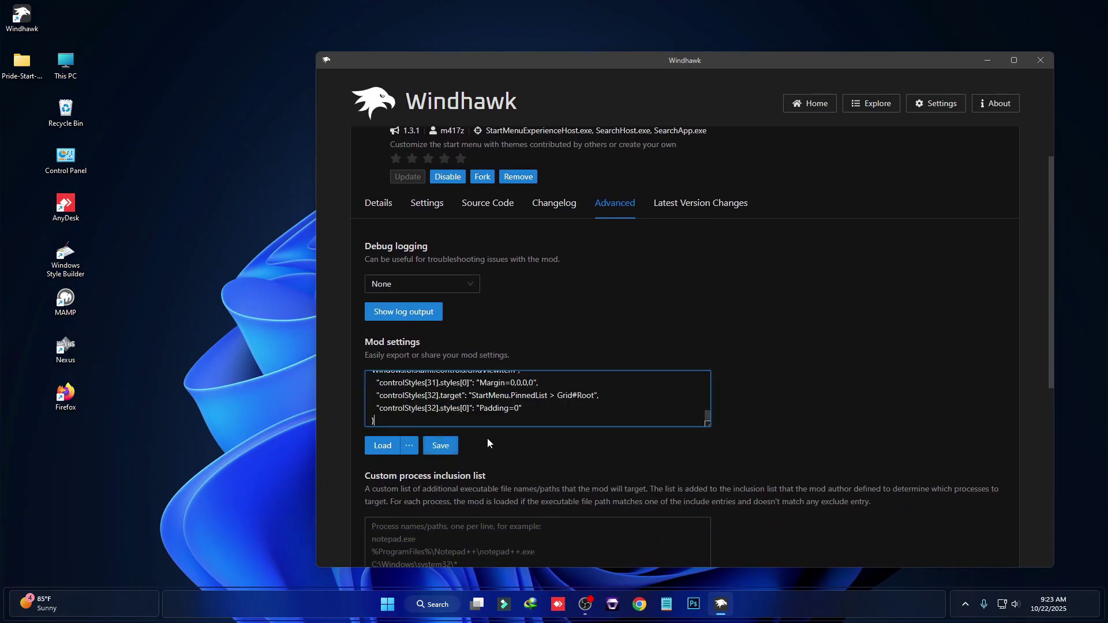
pyautogui.click(438, 449)
pyautogui.click(387, 605)
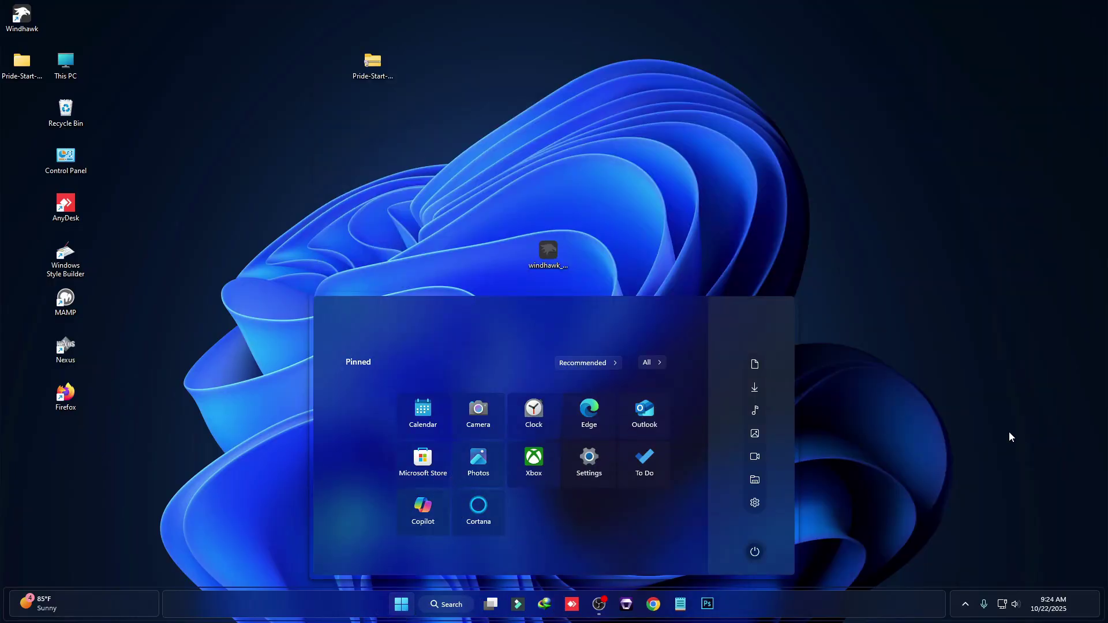
# - Close Start and open This PC in File Explorer, moving its window up and right
pyautogui.click(989, 433)
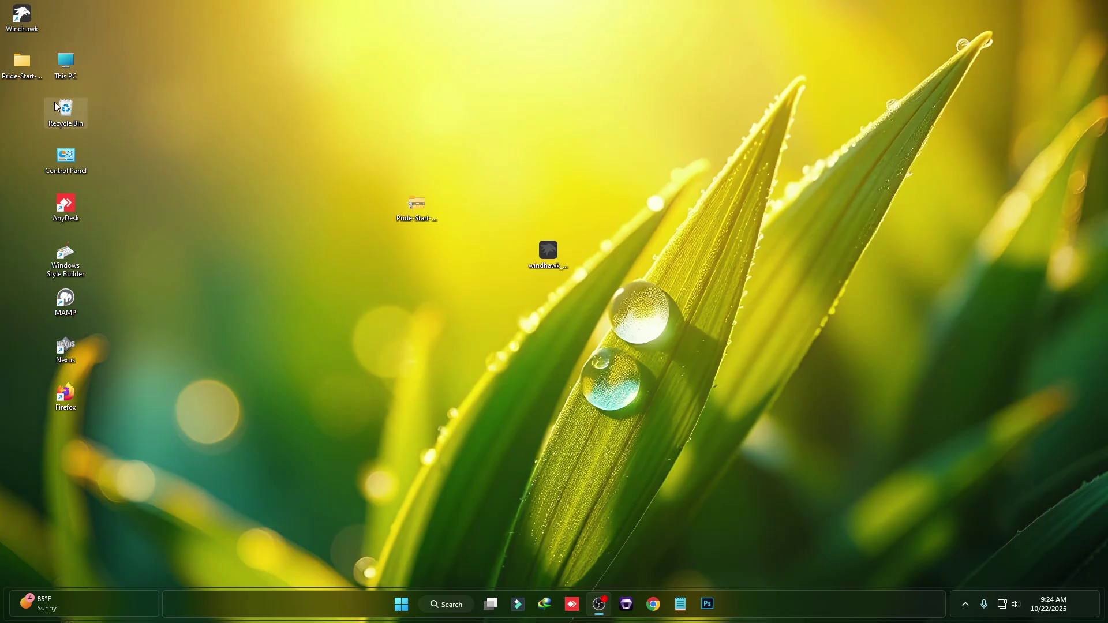
pyautogui.doubleClick(66, 64)
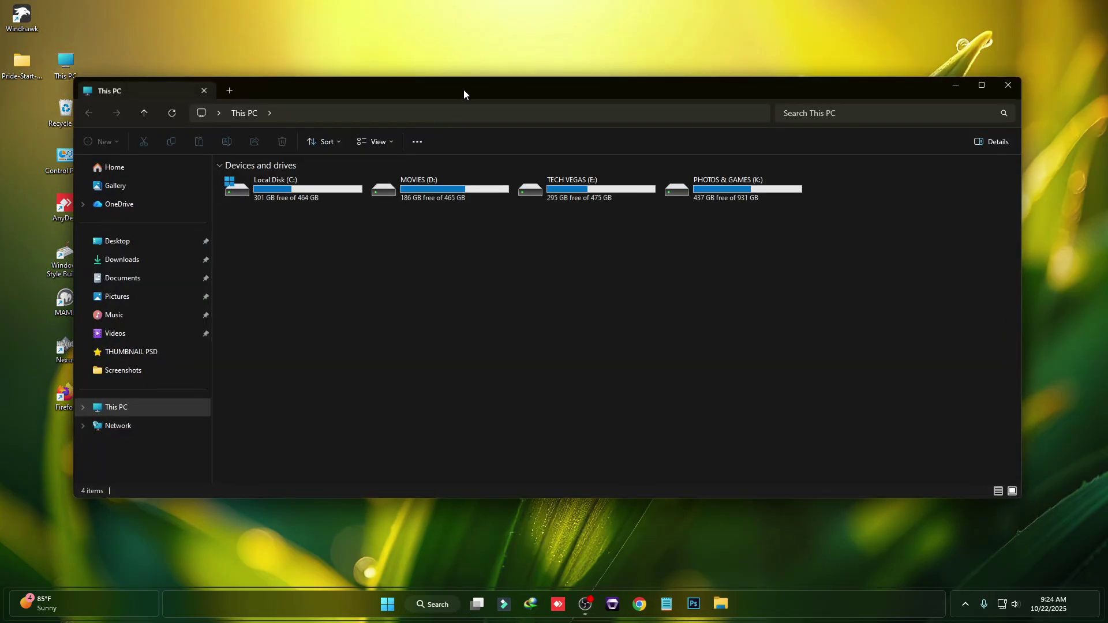
pyautogui.moveTo(464, 90); pyautogui.dragTo(496, 71)
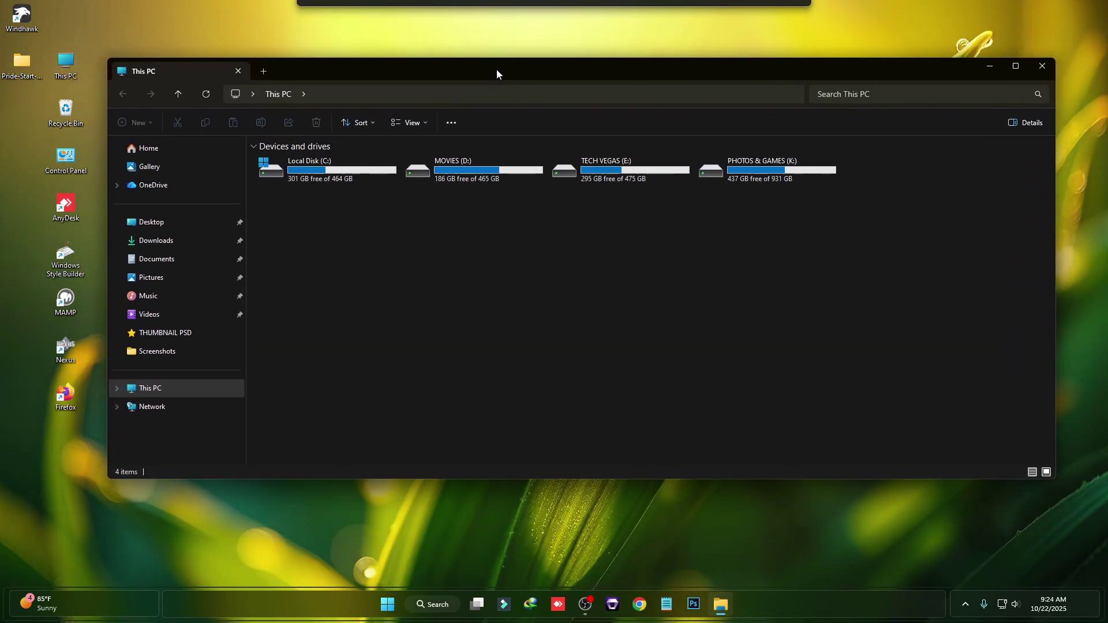
# - Restore Windhawk from the hidden tray icons and move its window up and left
pyautogui.click(966, 605)
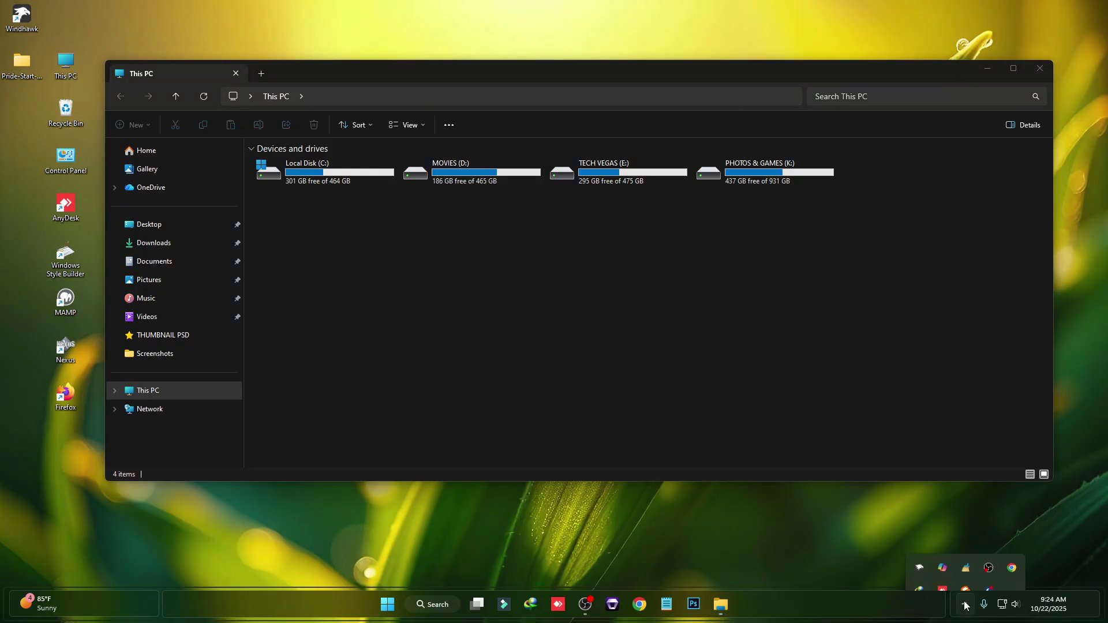
pyautogui.click(923, 546)
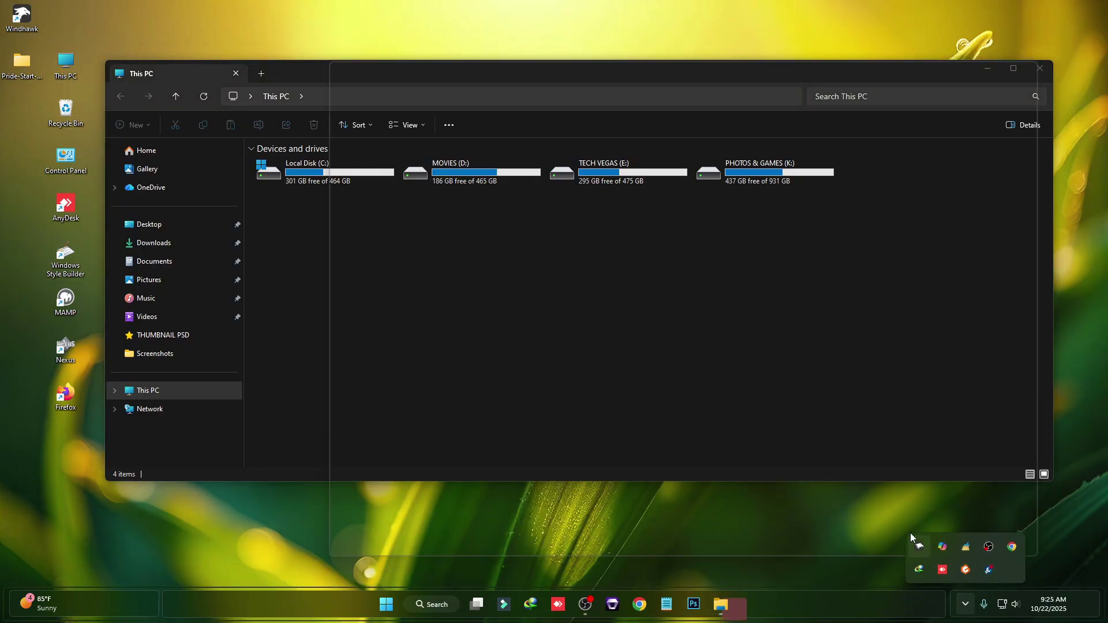
pyautogui.moveTo(549, 70); pyautogui.dragTo(459, 56)
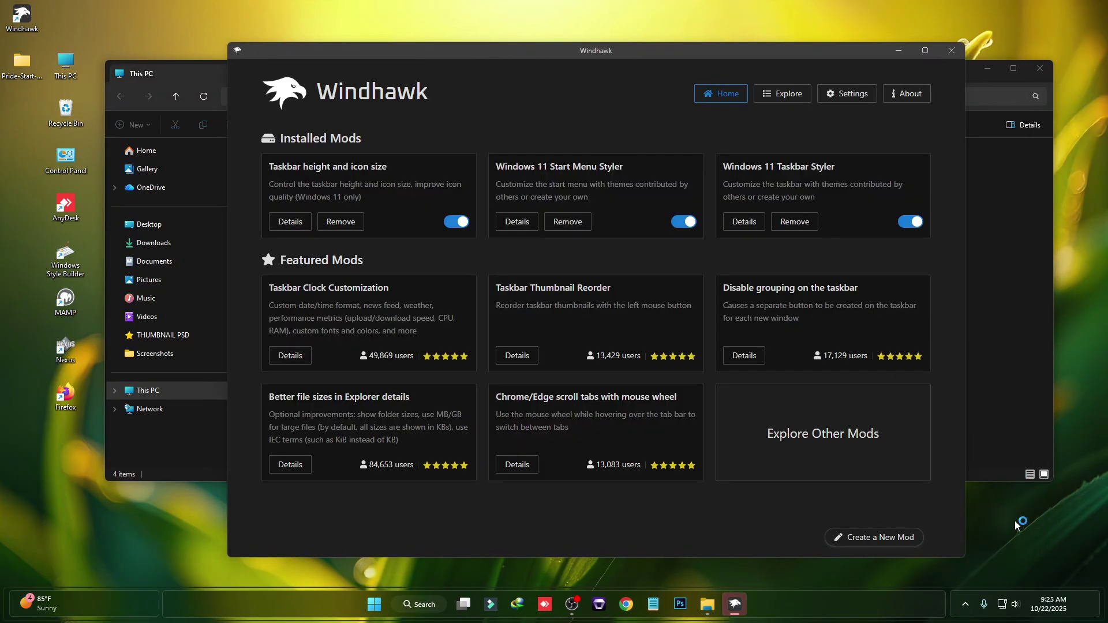
# - Search the mod catalogue for 'windows ex' and install Windows 11 File Explorer Styler, accepting the risk
pyautogui.click(787, 95)
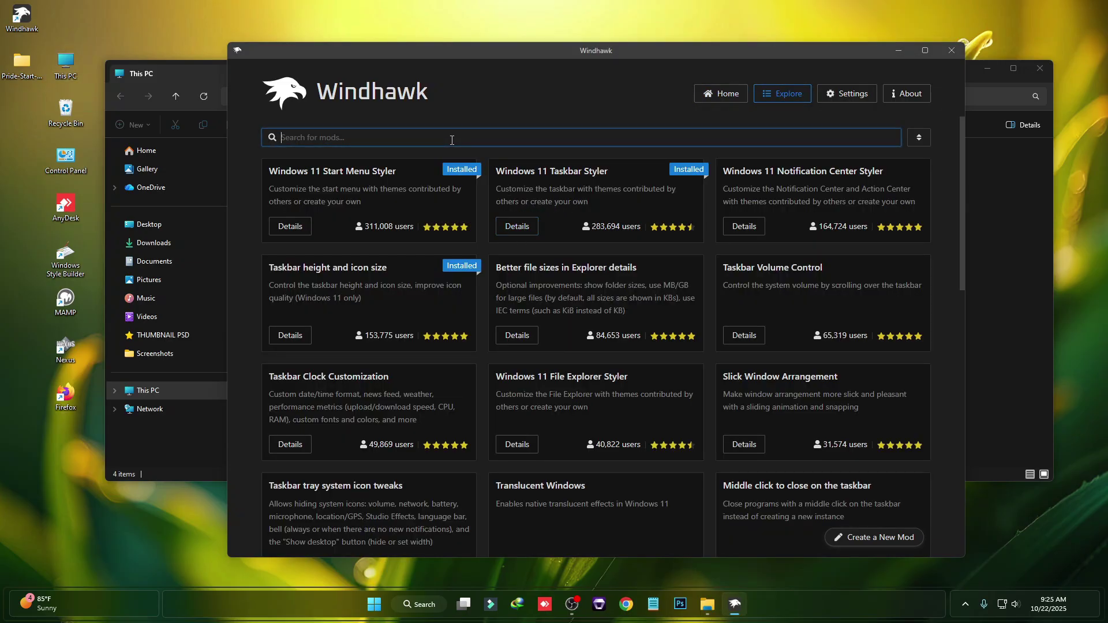
pyautogui.write('windows ex')
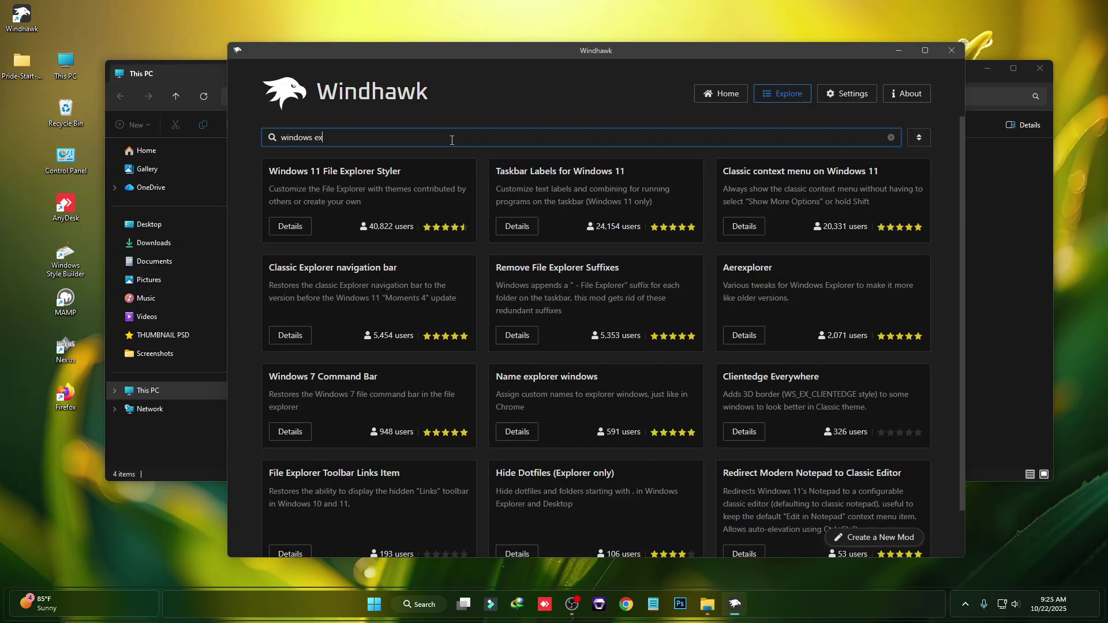
pyautogui.click(291, 226)
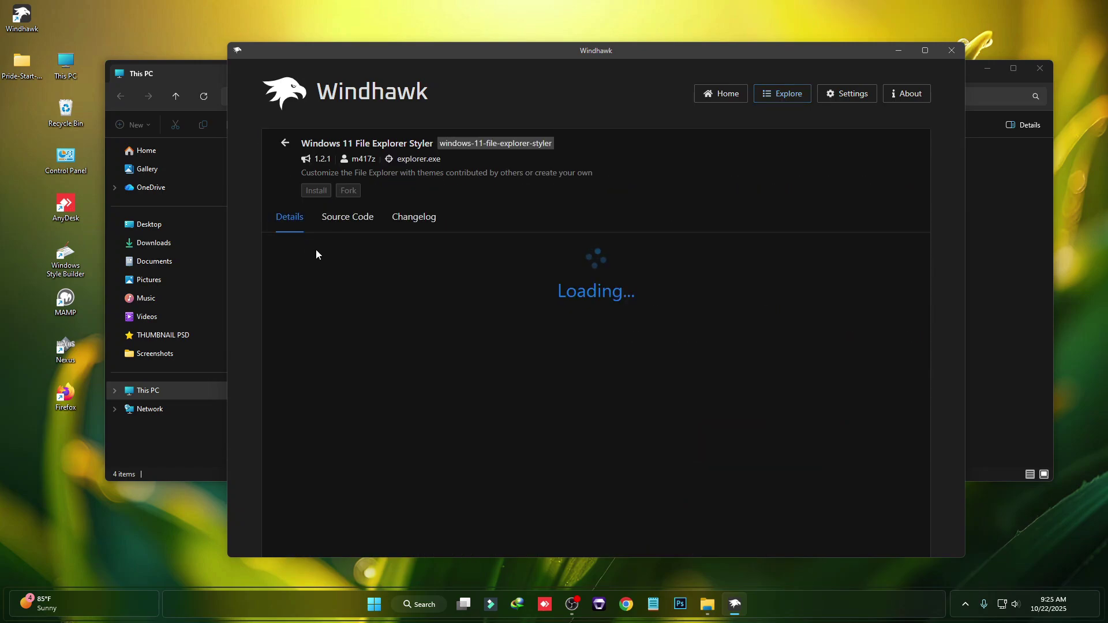
pyautogui.click(317, 191)
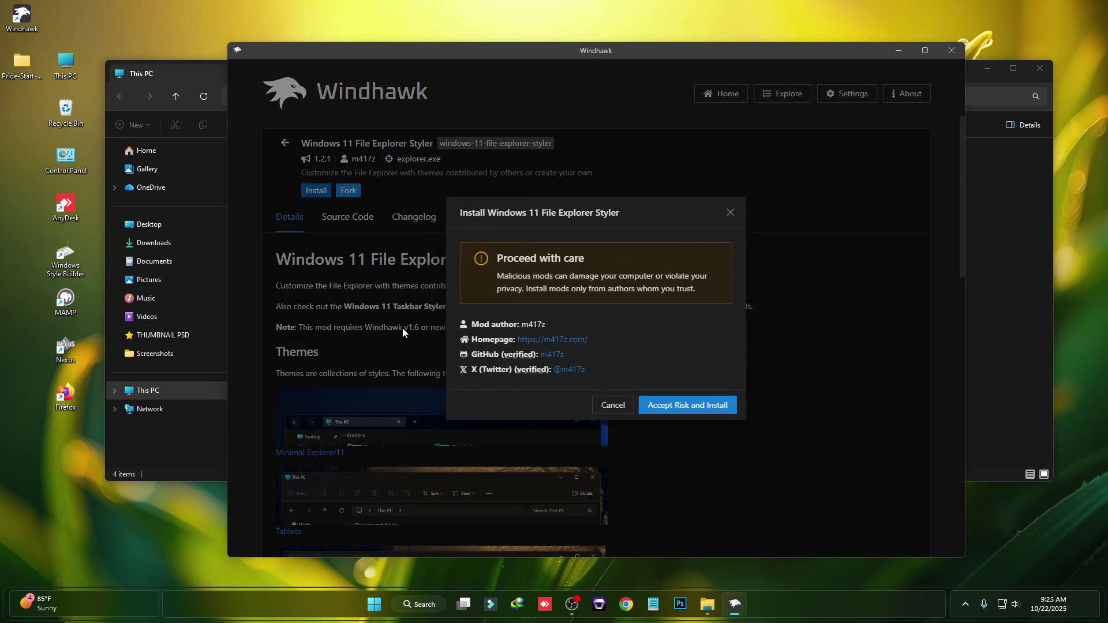
pyautogui.click(693, 413)
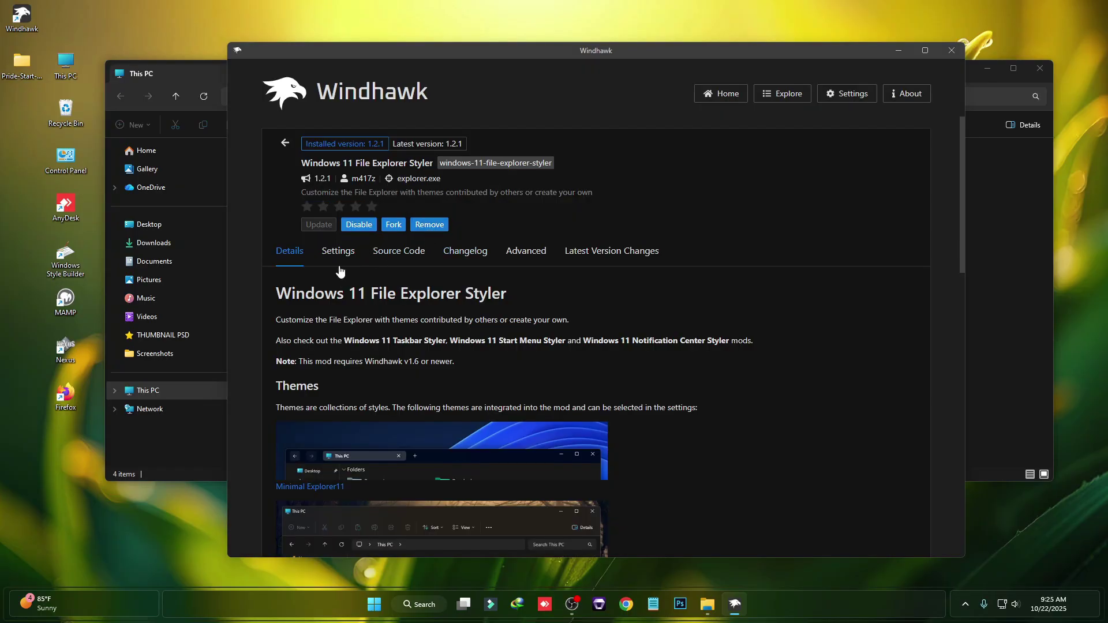
# - Set the File Explorer Styler theme to Minimal Explorer11 and save the settings
pyautogui.click(336, 245)
pyautogui.moveTo(520, 52); pyautogui.dragTo(505, 10)
pyautogui.scroll(-2, 468, 262)
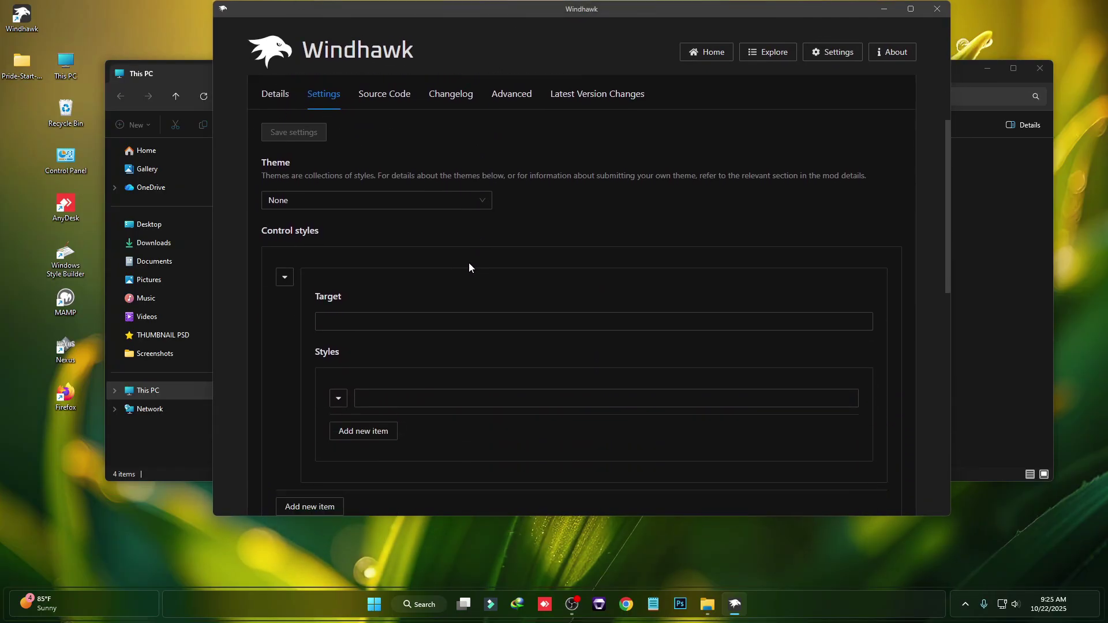
pyautogui.click(321, 206)
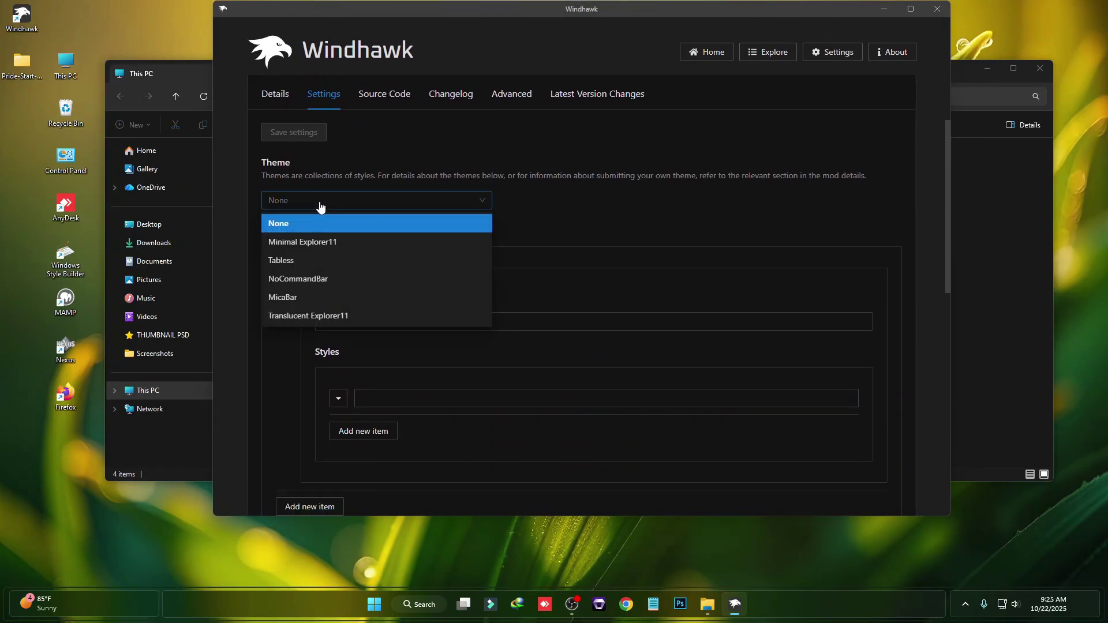
pyautogui.click(291, 242)
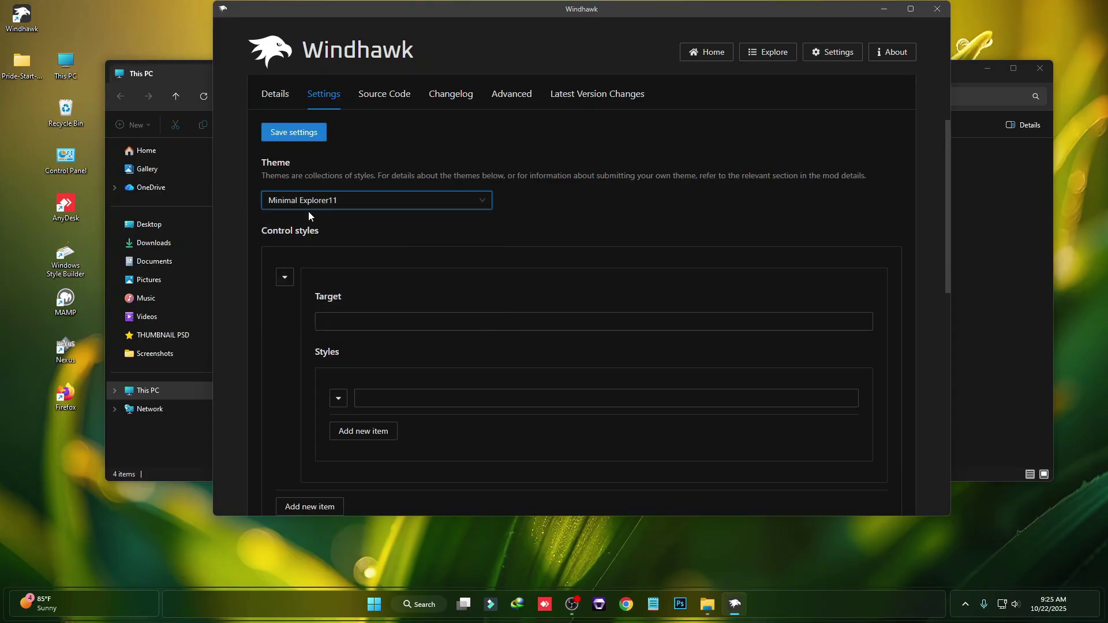
pyautogui.click(290, 131)
# - Close the old File Explorer, reopen This PC to check the new style, then close it
pyautogui.click(1048, 67)
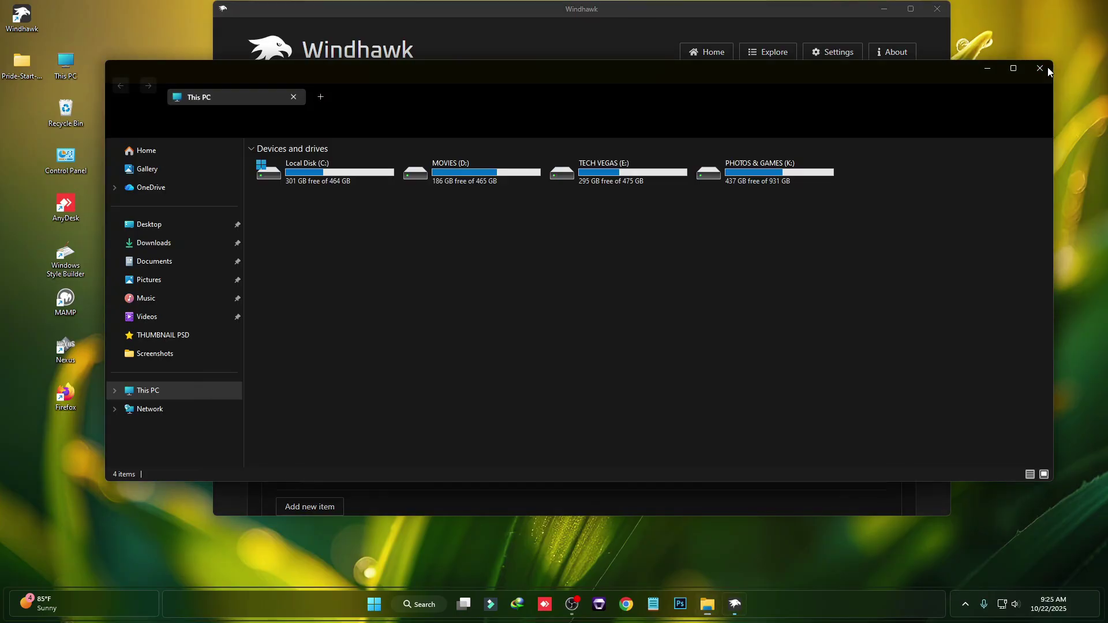
pyautogui.doubleClick(70, 62)
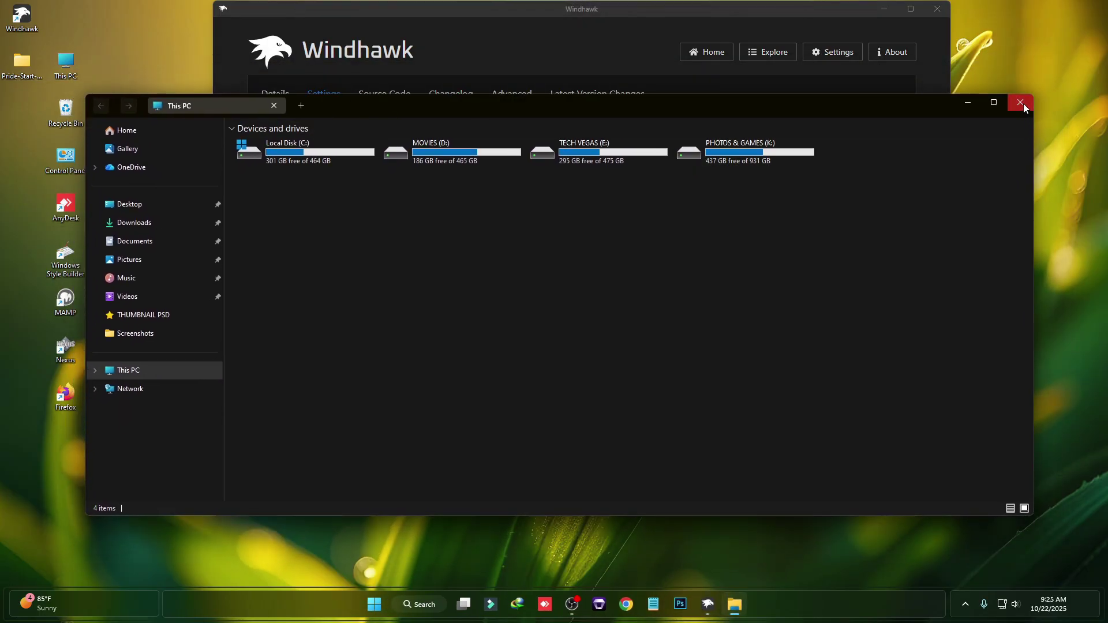
pyautogui.click(1021, 102)
pyautogui.scroll(2, 727, 231)
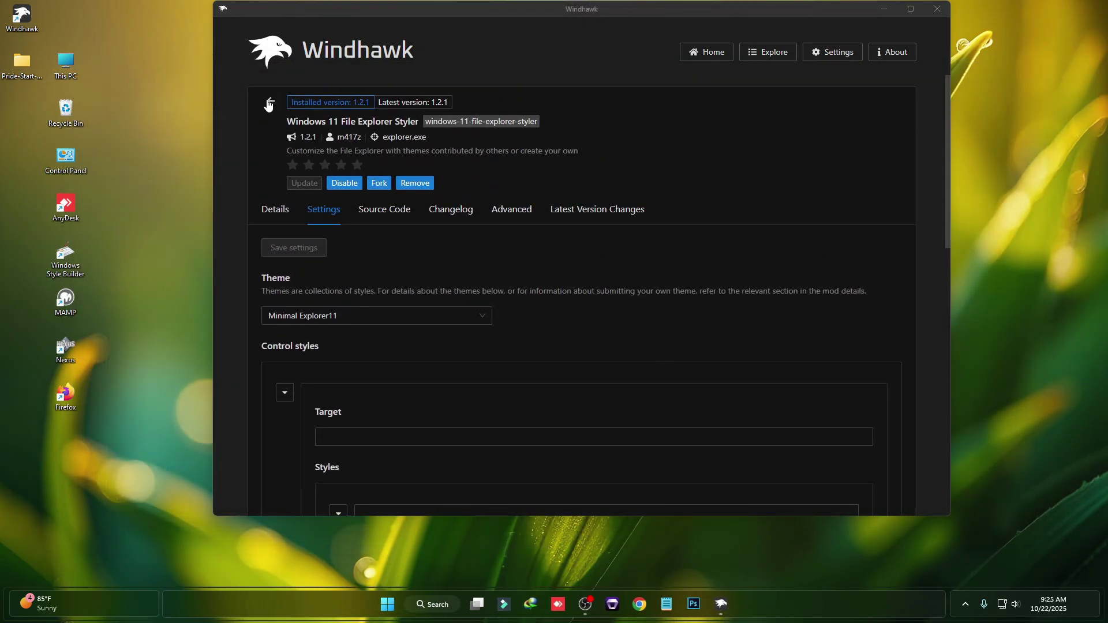
# - Replace the search with 'tran' and install Translucent Windows, accepting the risk warning
pyautogui.click(269, 103)
pyautogui.moveTo(345, 93); pyautogui.dragTo(172, 88)
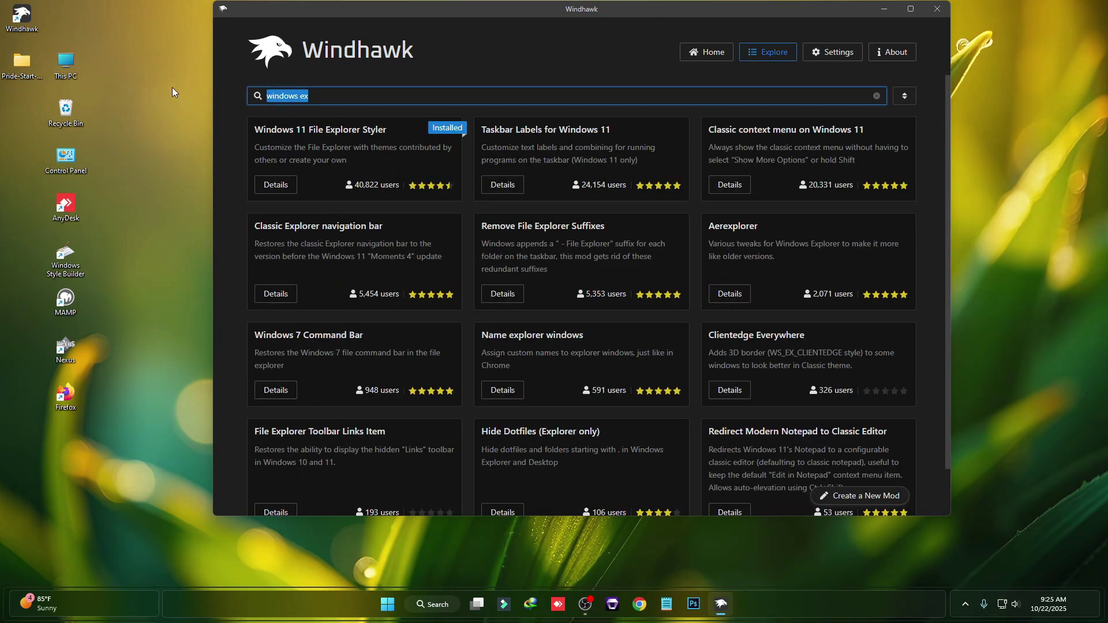
pyautogui.write('tran')
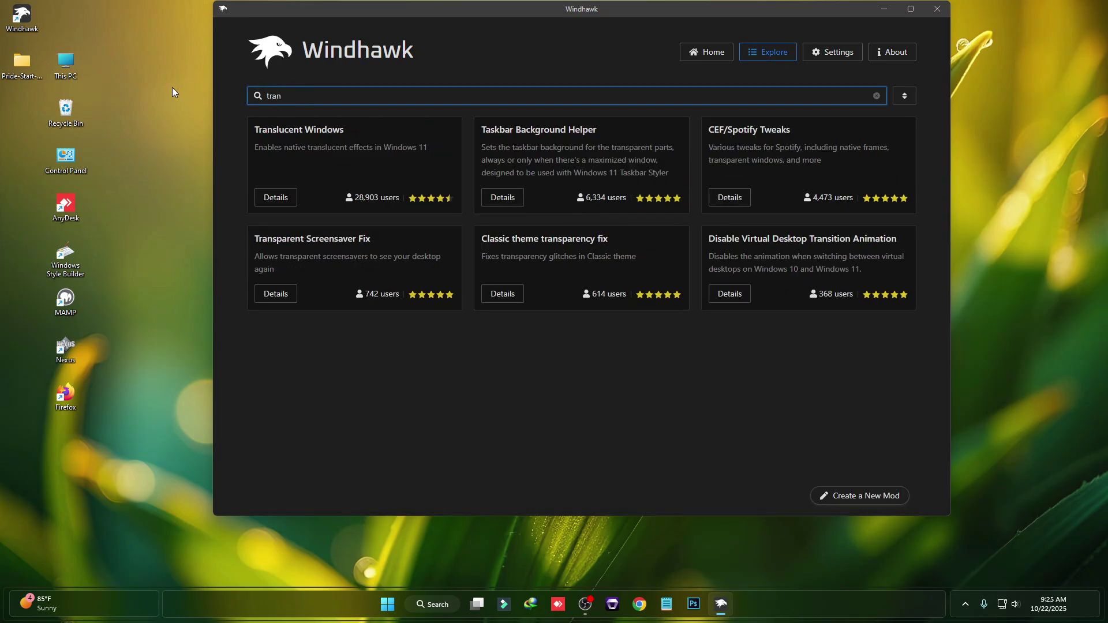
pyautogui.click(289, 199)
pyautogui.click(301, 150)
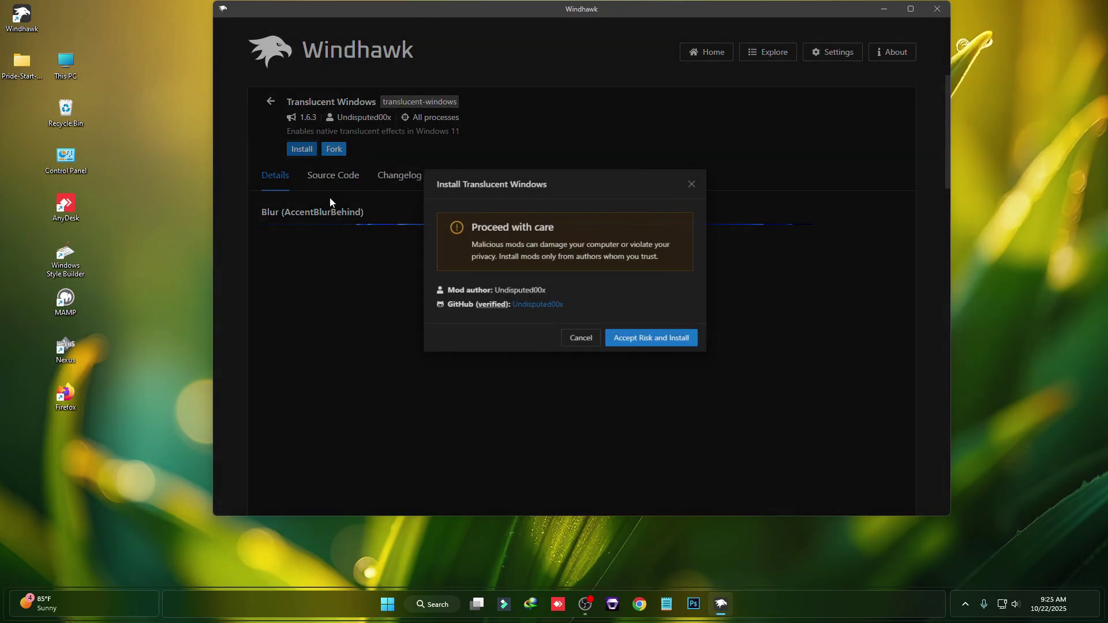
pyautogui.click(681, 357)
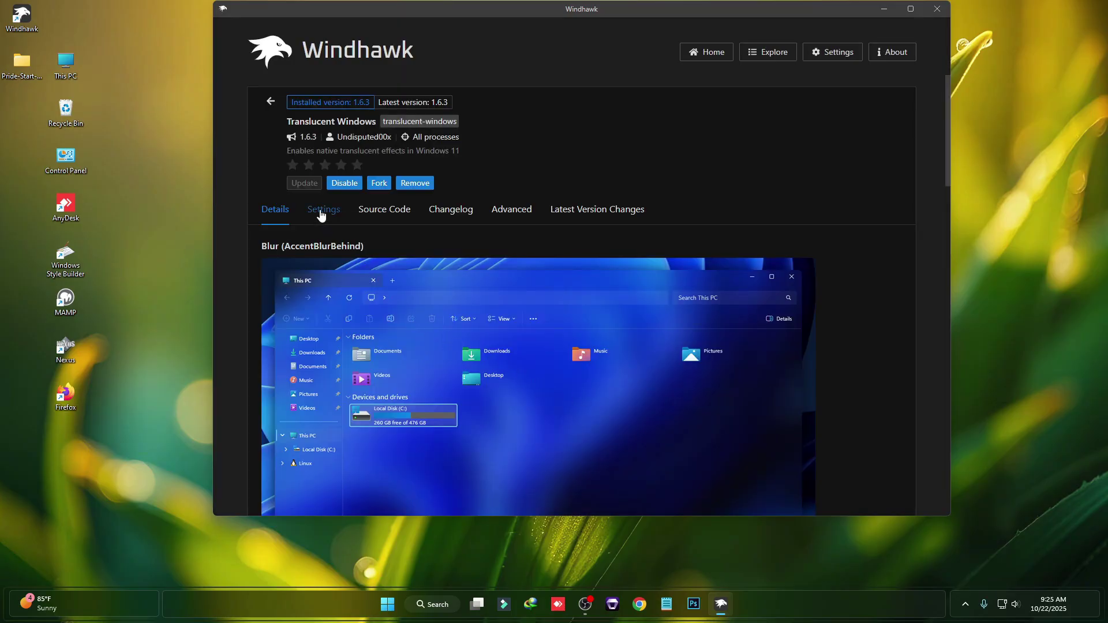
# - Enable Windows theme custom rendering and Text alpha blending, and set effects to Blur (AccentBlurBehind)
pyautogui.click(322, 212)
pyautogui.scroll(-2, 356, 280)
pyautogui.click(296, 248)
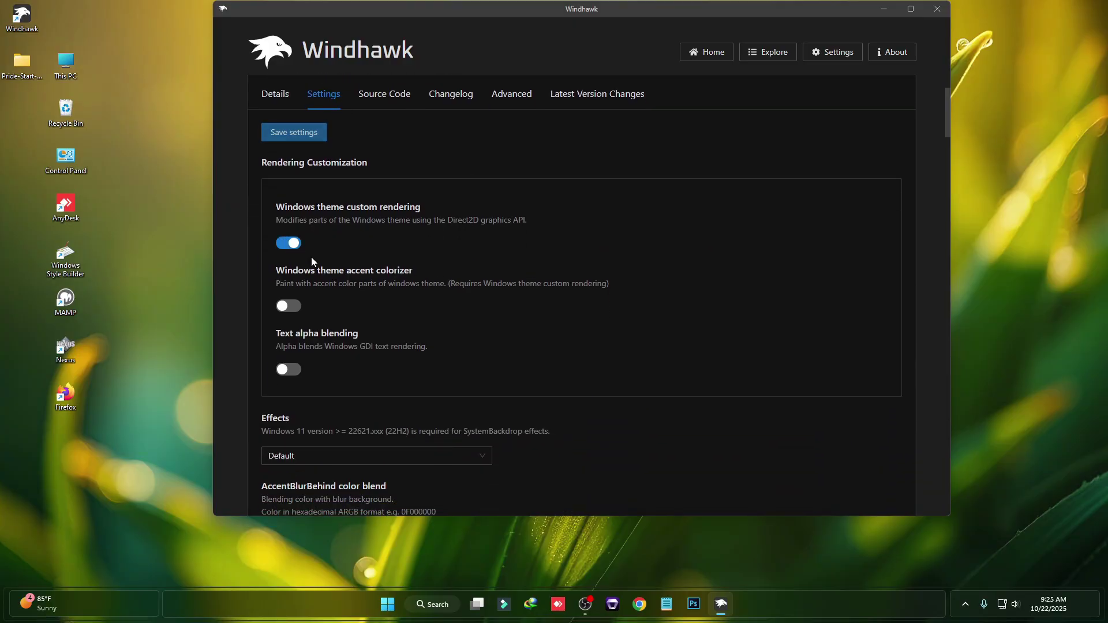
pyautogui.click(288, 372)
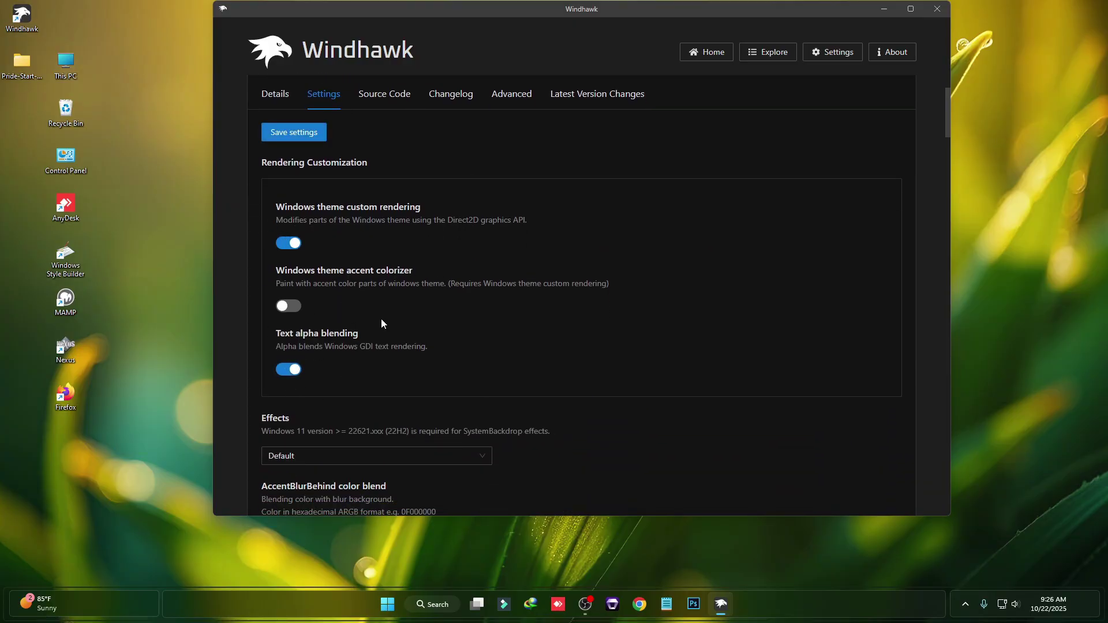
pyautogui.scroll(-3, 382, 323)
pyautogui.click(313, 284)
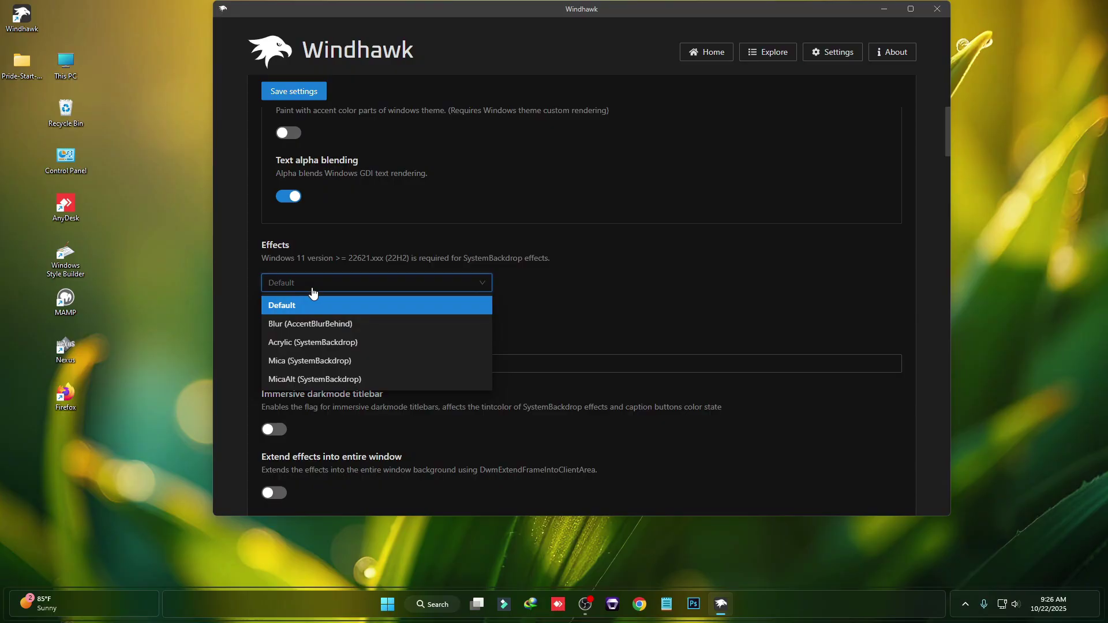
pyautogui.click(284, 325)
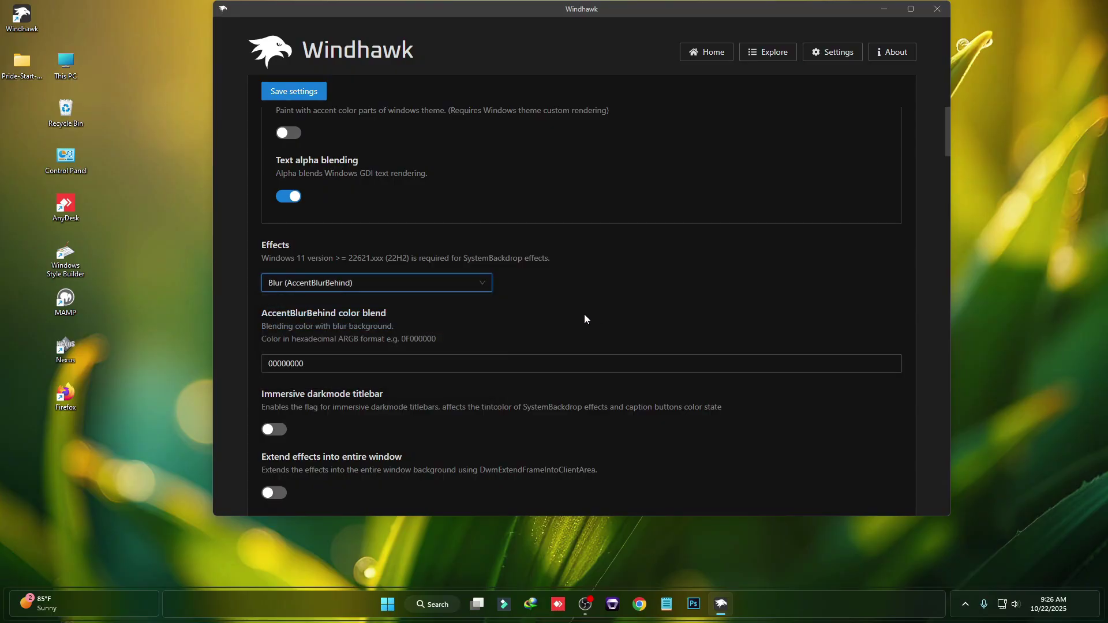
pyautogui.scroll(-2, 603, 314)
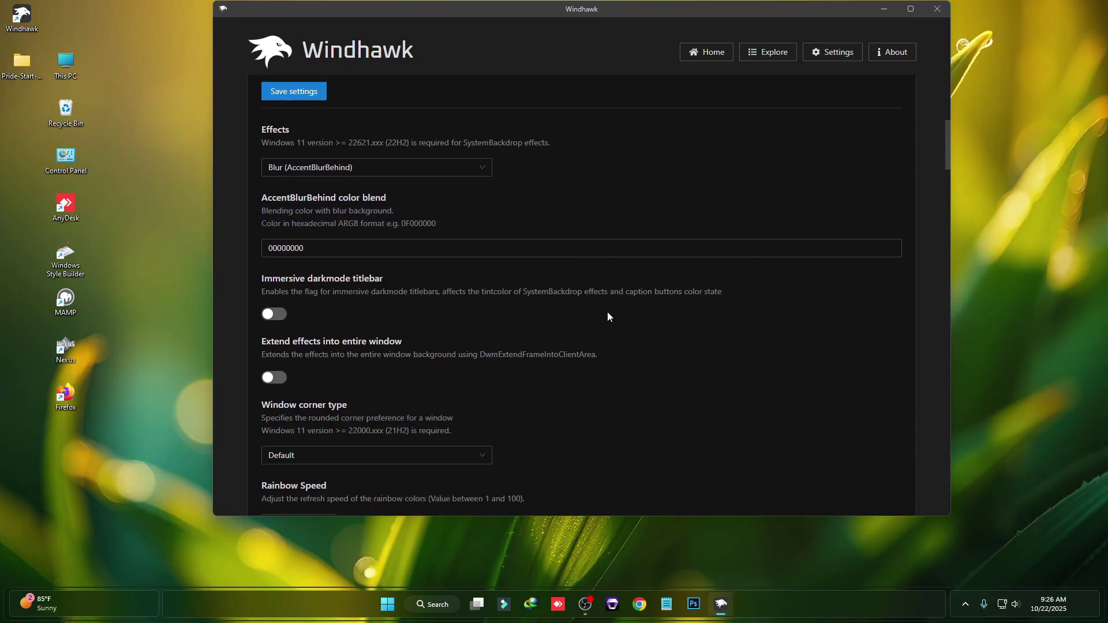
pyautogui.scroll(-2, 607, 315)
# - Enable Extend effects into entire window, save, and preview translucency in This PC and Local Disk (C:)
pyautogui.click(273, 264)
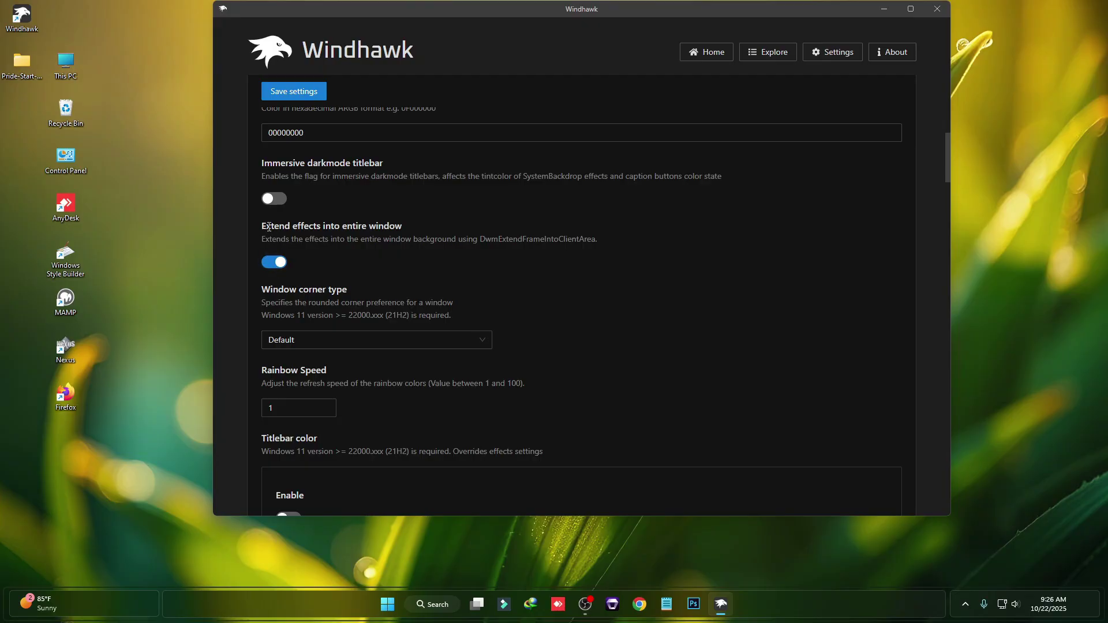
pyautogui.click(323, 99)
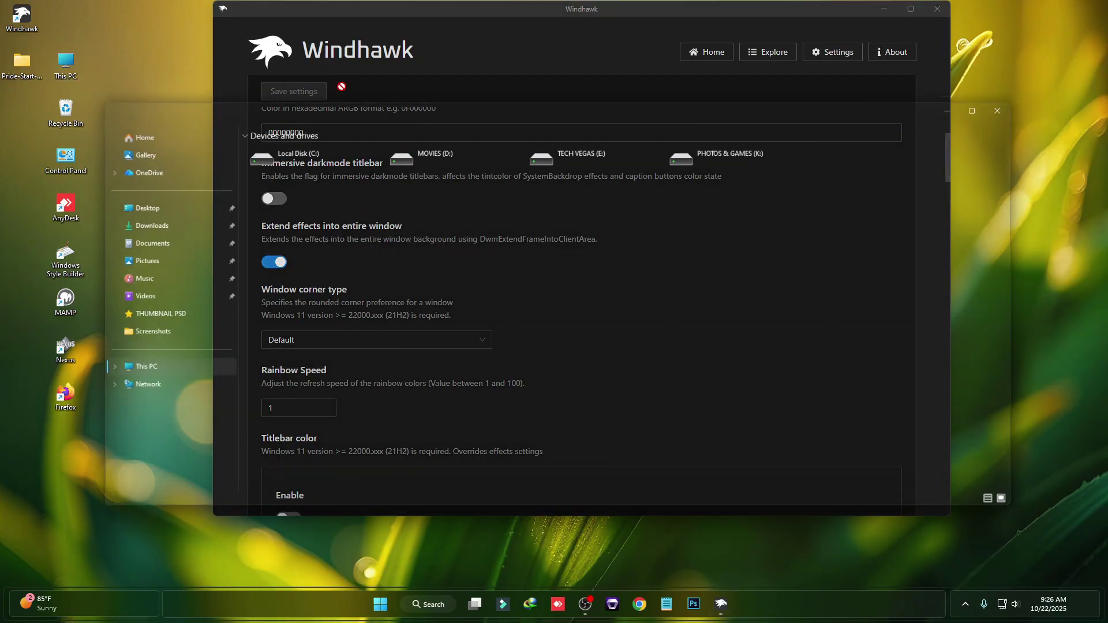
pyautogui.moveTo(456, 109); pyautogui.dragTo(525, 127)
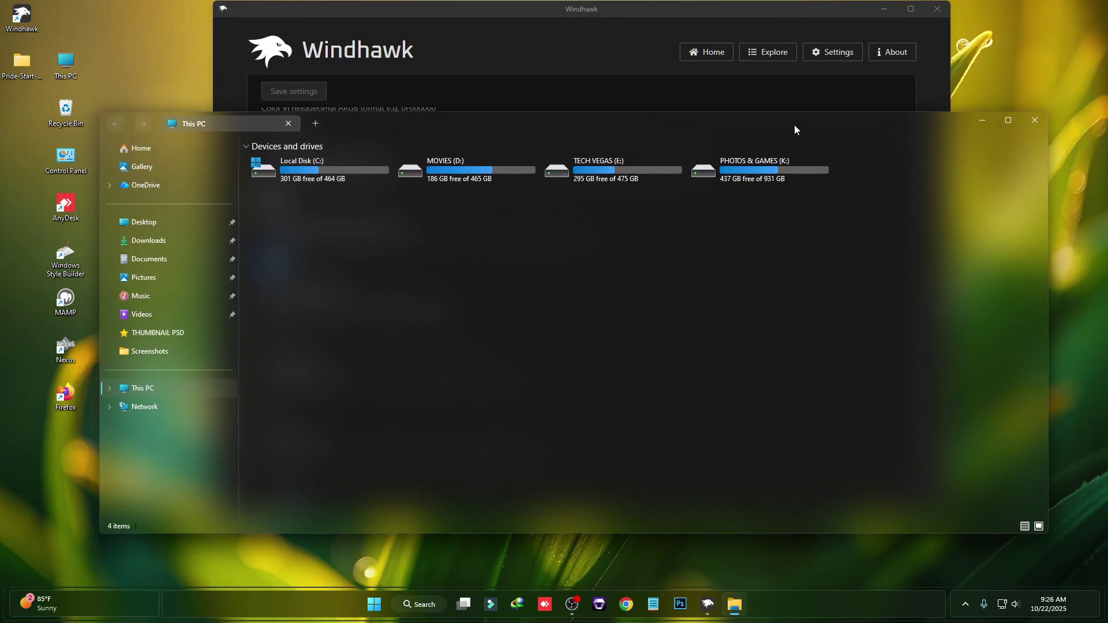
pyautogui.moveTo(795, 125); pyautogui.dragTo(820, 117)
pyautogui.doubleClick(327, 164)
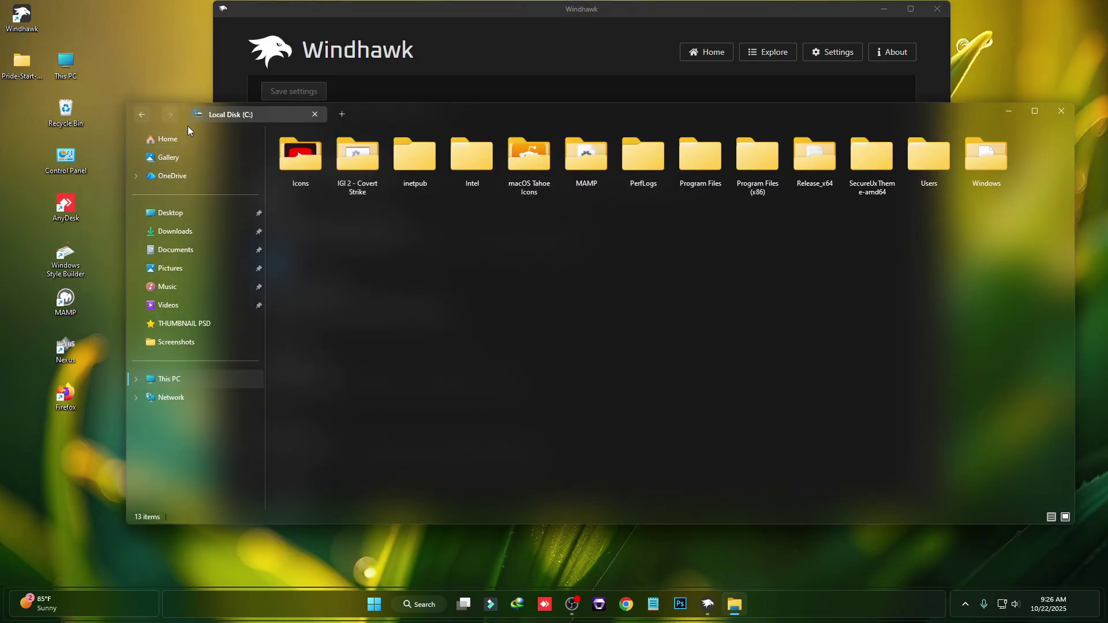
pyautogui.click(138, 112)
pyautogui.click(479, 49)
# - Search 'res' and install Resource Redirect accepting the risk, then close File Explorer
pyautogui.scroll(4, 449, 203)
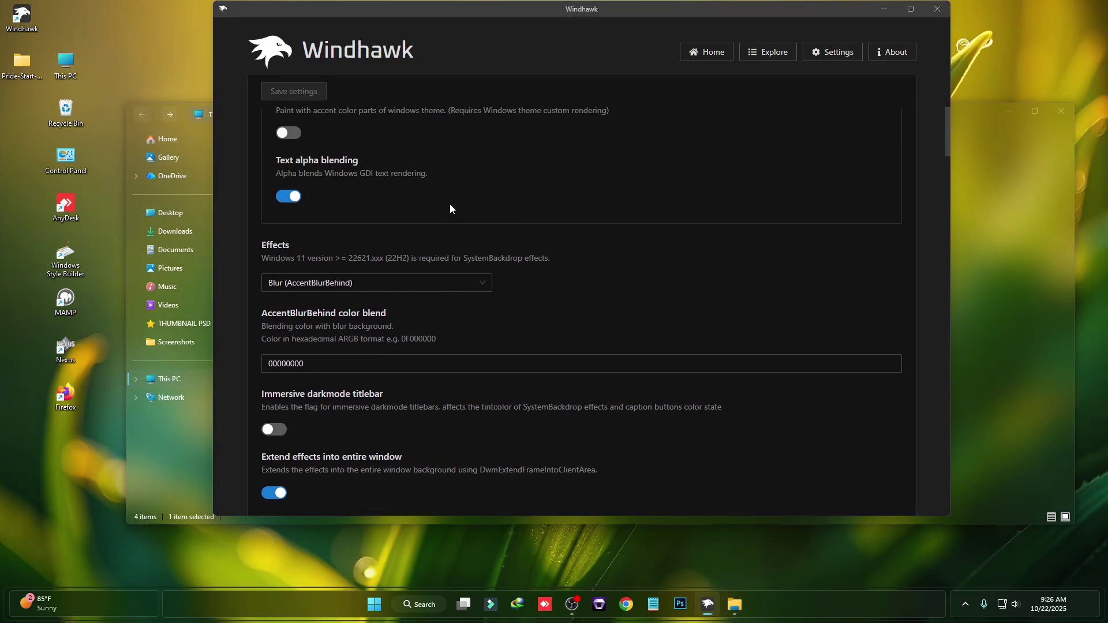
pyautogui.scroll(5, 449, 204)
pyautogui.click(275, 105)
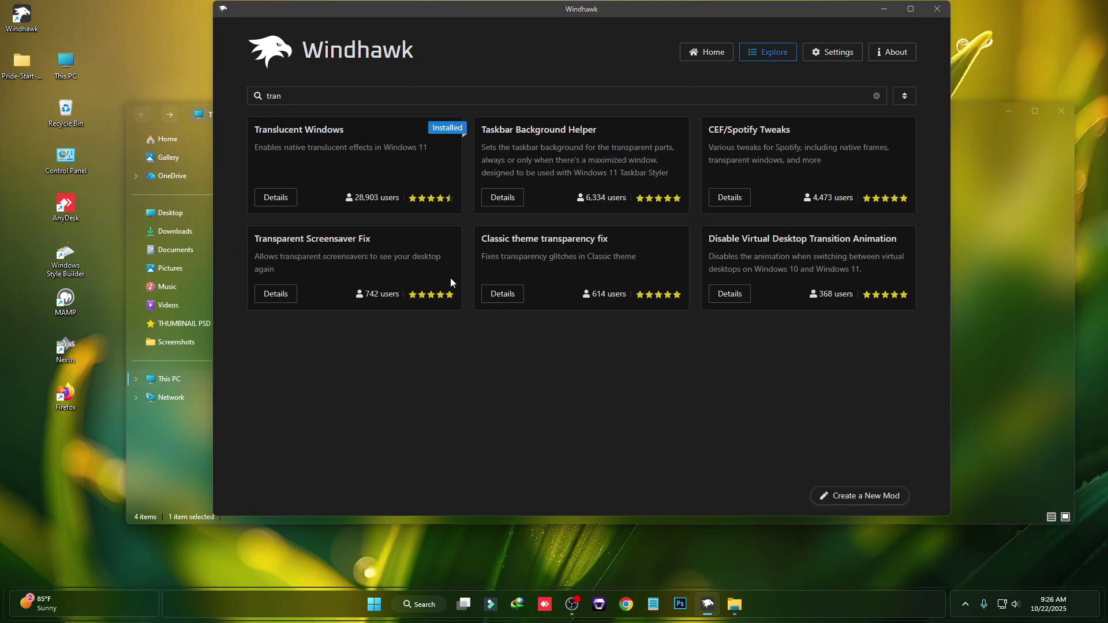
pyautogui.doubleClick(308, 93)
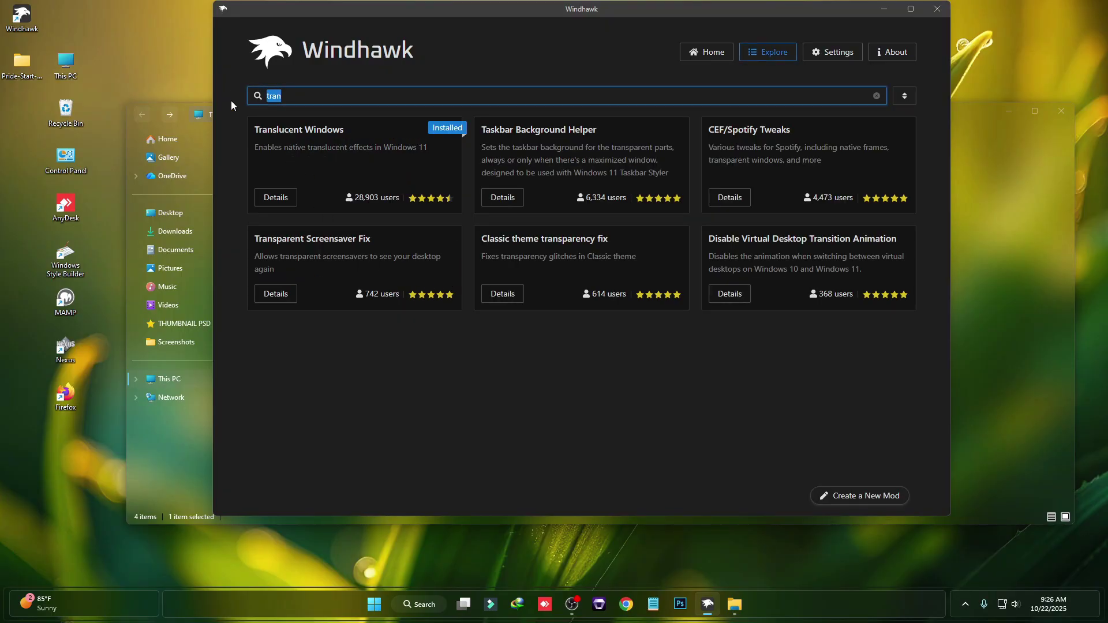
pyautogui.write('res')
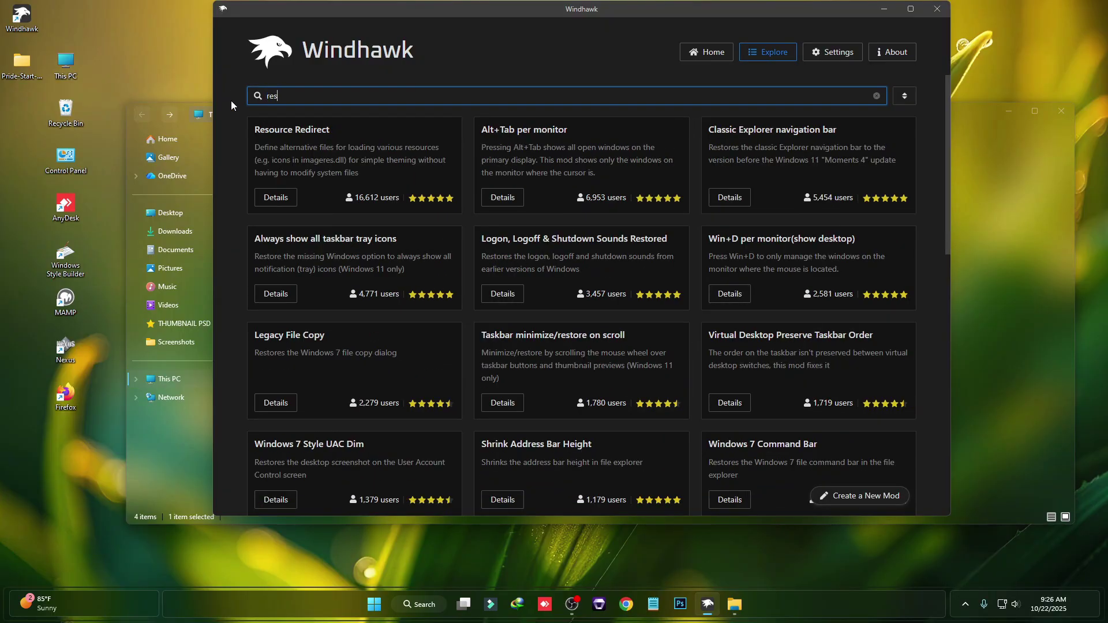
pyautogui.click(278, 198)
pyautogui.click(306, 150)
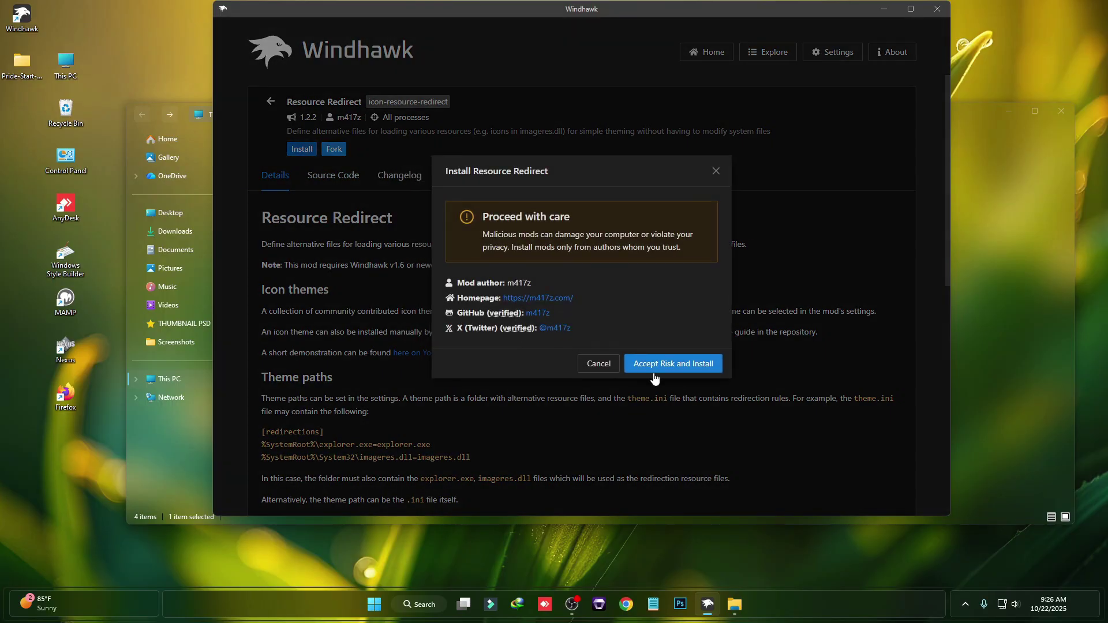
pyautogui.click(690, 363)
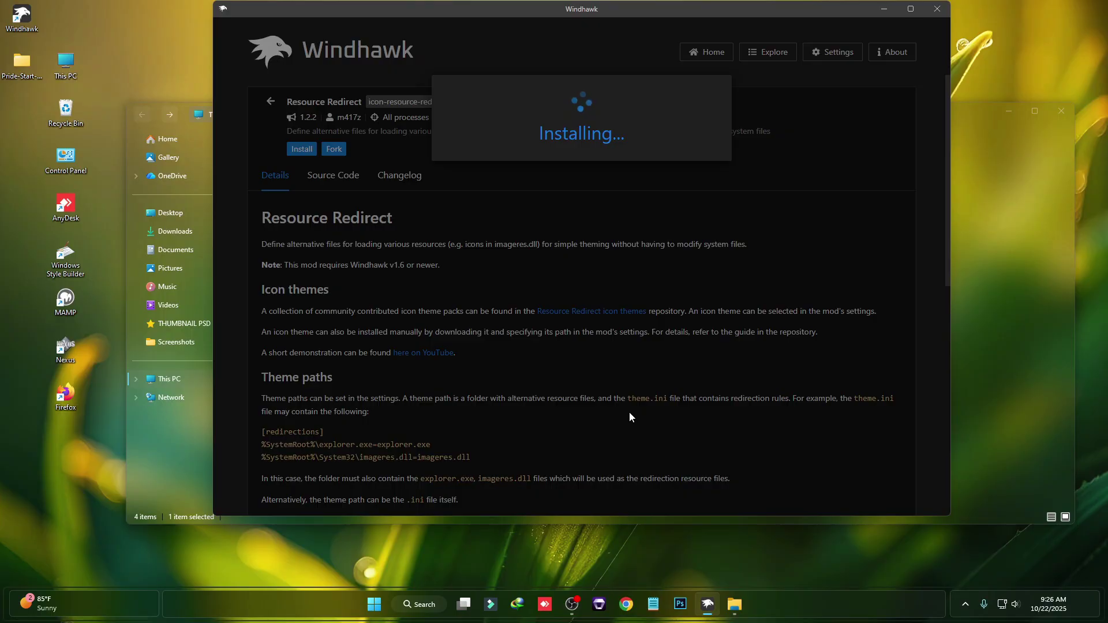
pyautogui.hotkey('alt', 'Tab')
pyautogui.click(1062, 111)
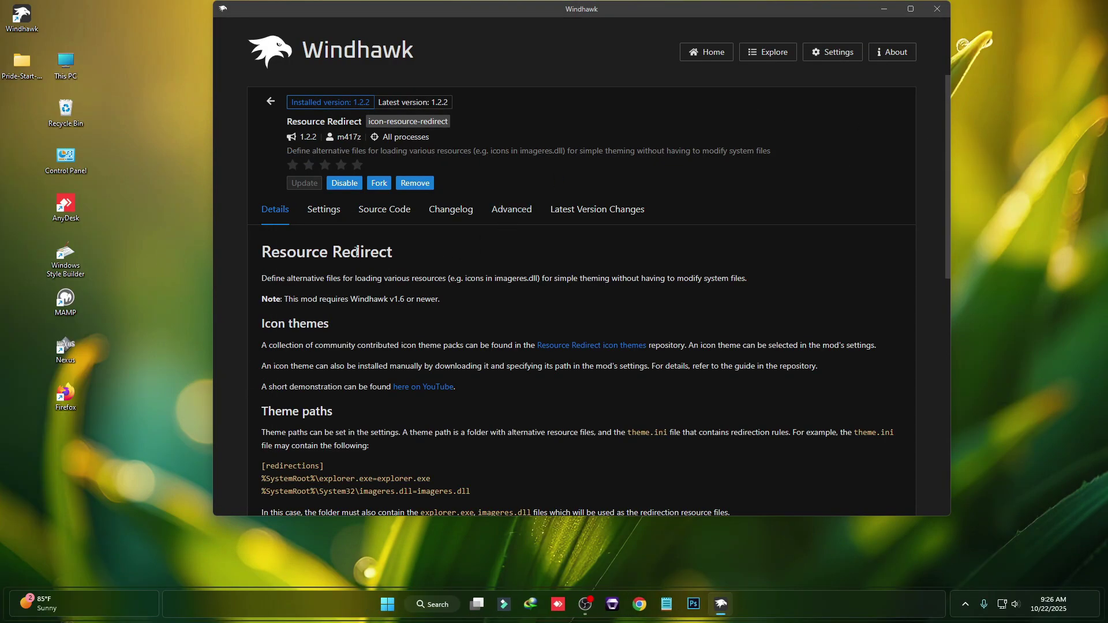
# - Choose CakeOS 2.0 (by niivu) as the icon theme, save, and confirm clearing the icon cache
pyautogui.click(321, 214)
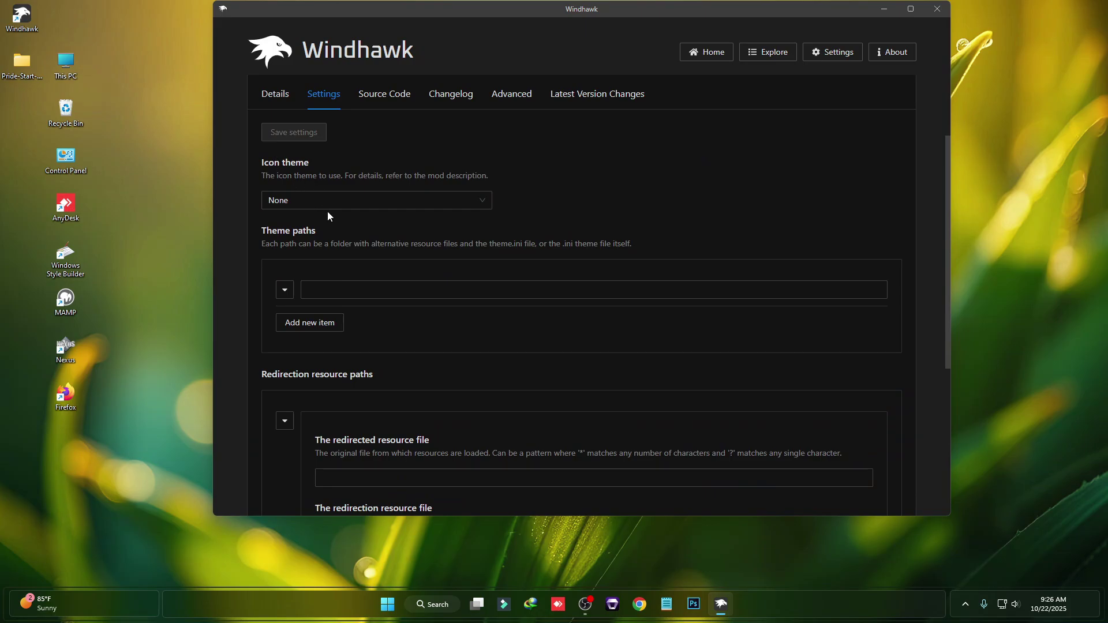
pyautogui.click(329, 207)
pyautogui.scroll(-4, 332, 272)
pyautogui.scroll(-1, 328, 275)
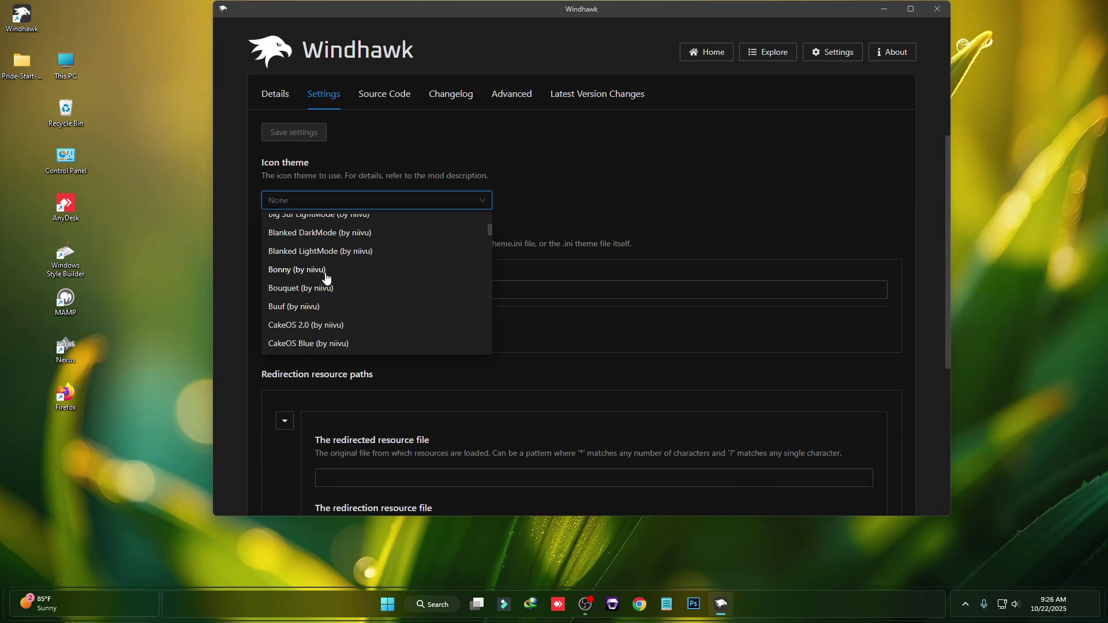
pyautogui.scroll(-3, 322, 272)
pyautogui.scroll(1, 324, 279)
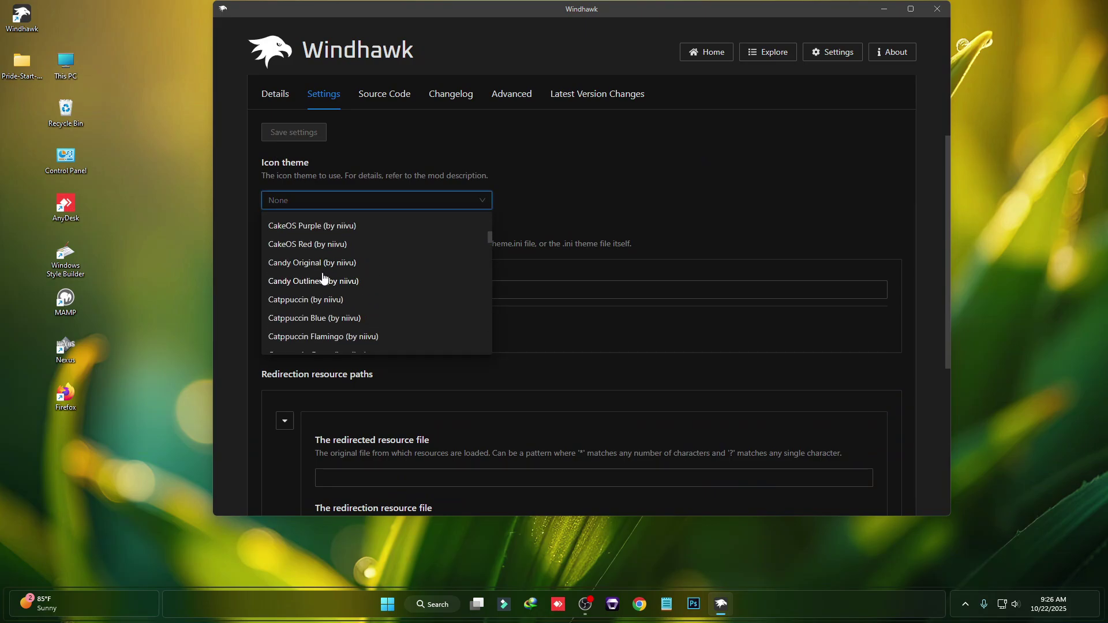
pyautogui.scroll(1, 318, 284)
pyautogui.scroll(2, 317, 286)
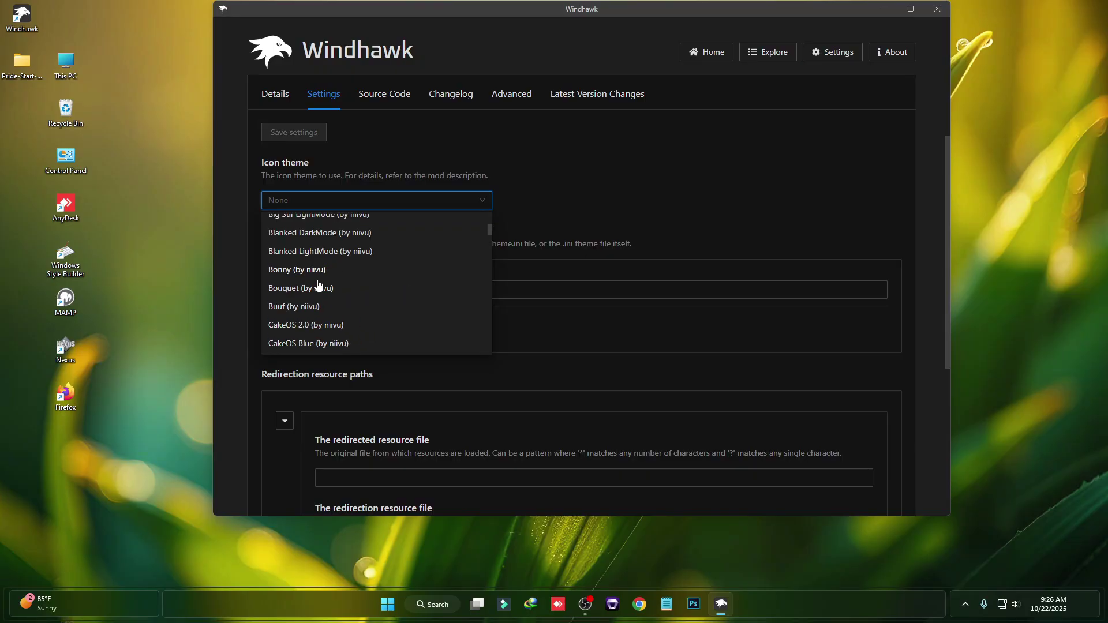
pyautogui.click(316, 327)
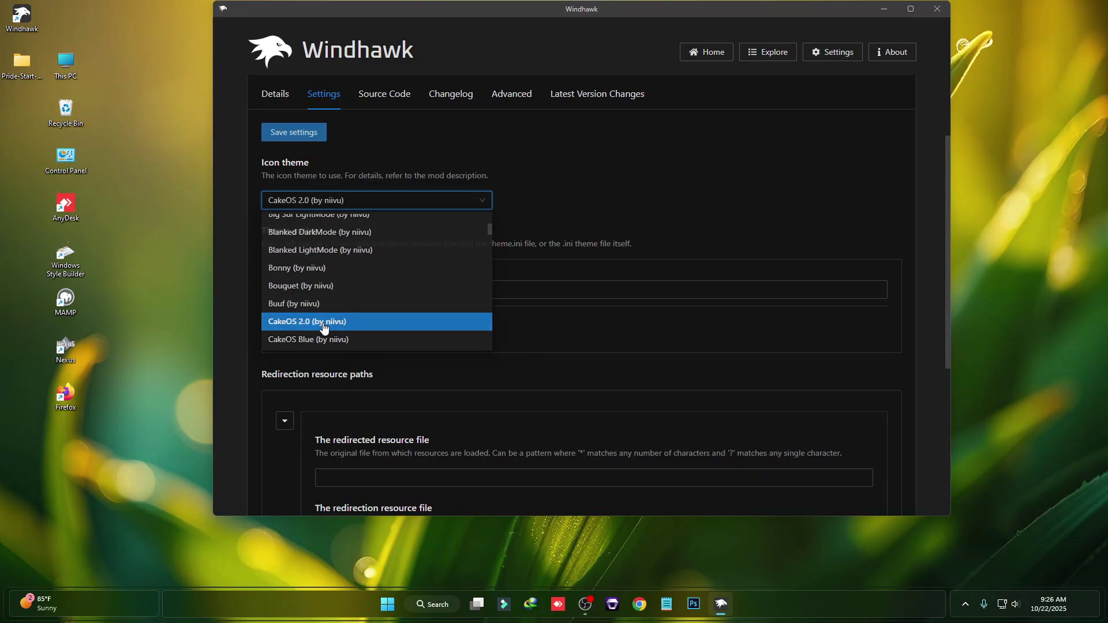
pyautogui.click(276, 136)
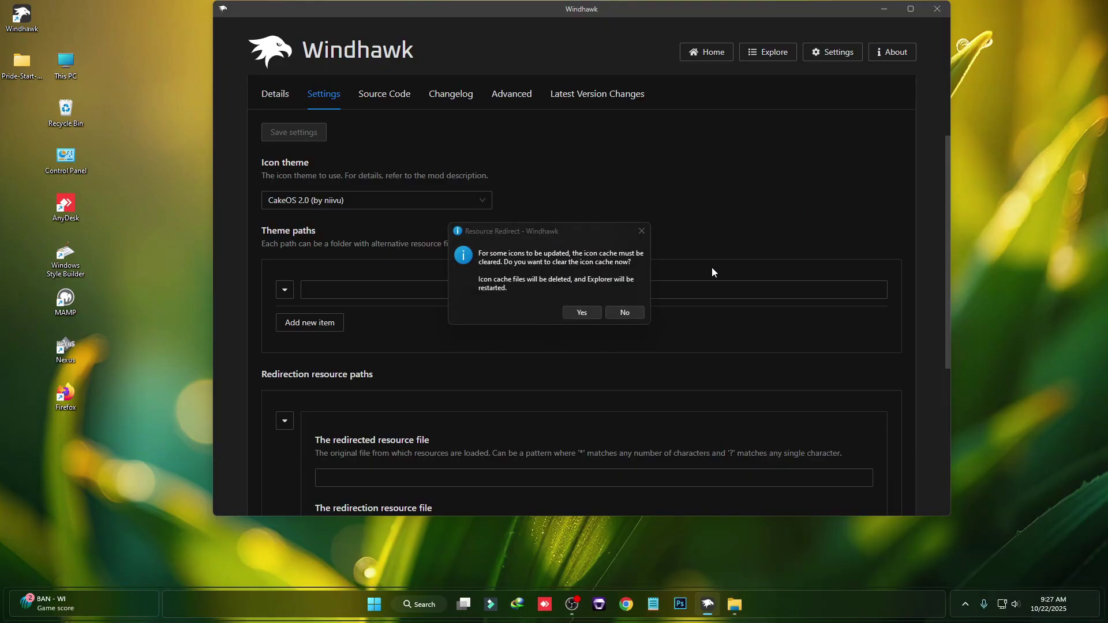
pyautogui.click(582, 315)
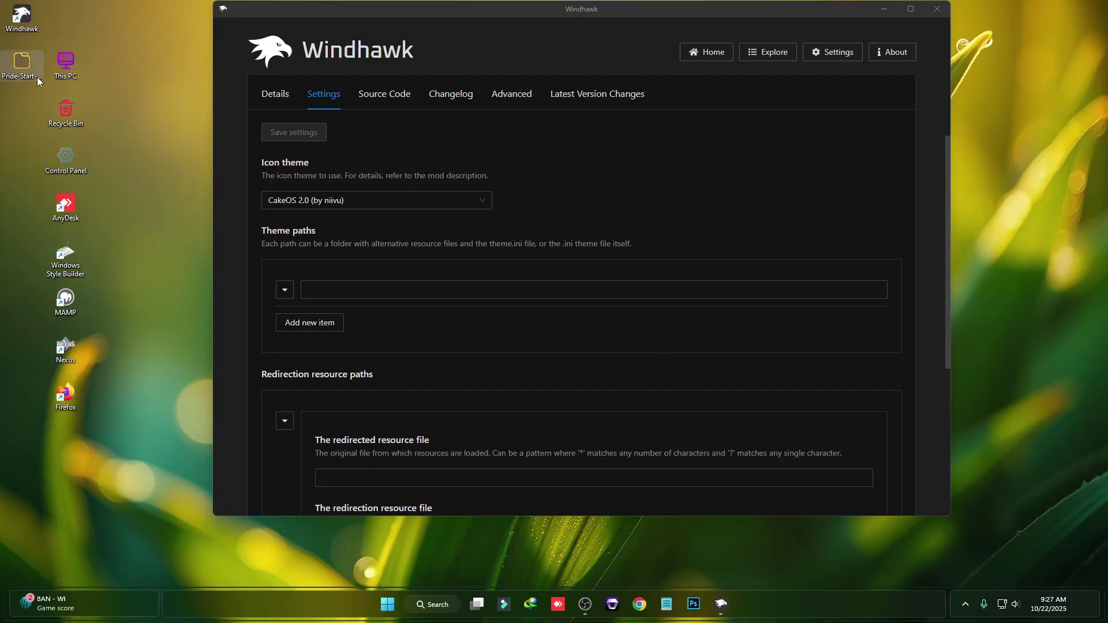
pyautogui.doubleClick(65, 64)
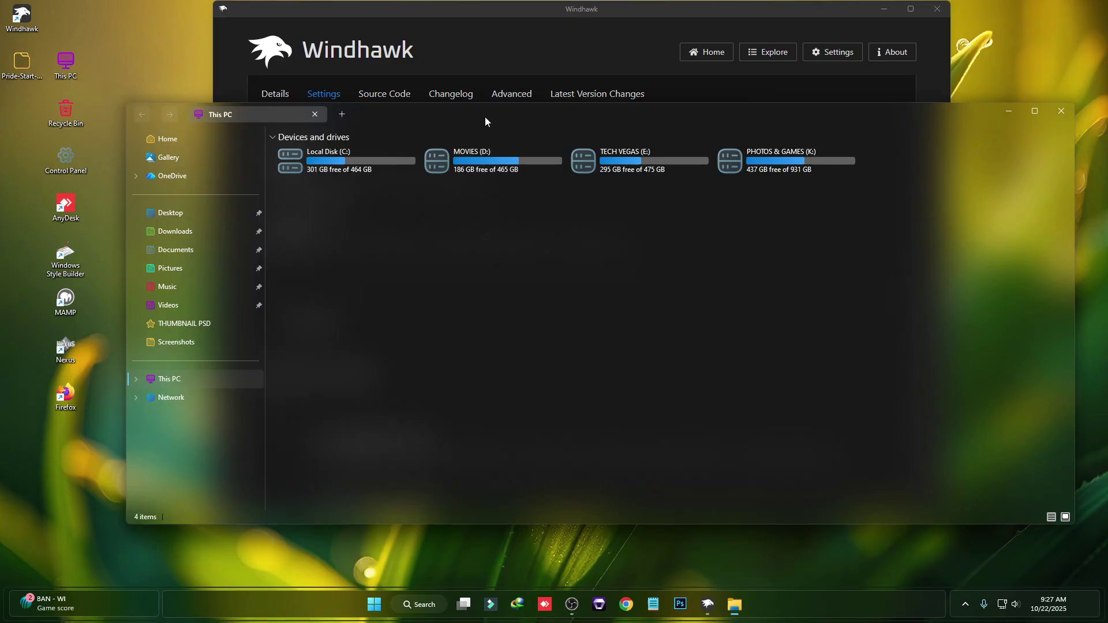
pyautogui.moveTo(471, 109); pyautogui.dragTo(403, 105)
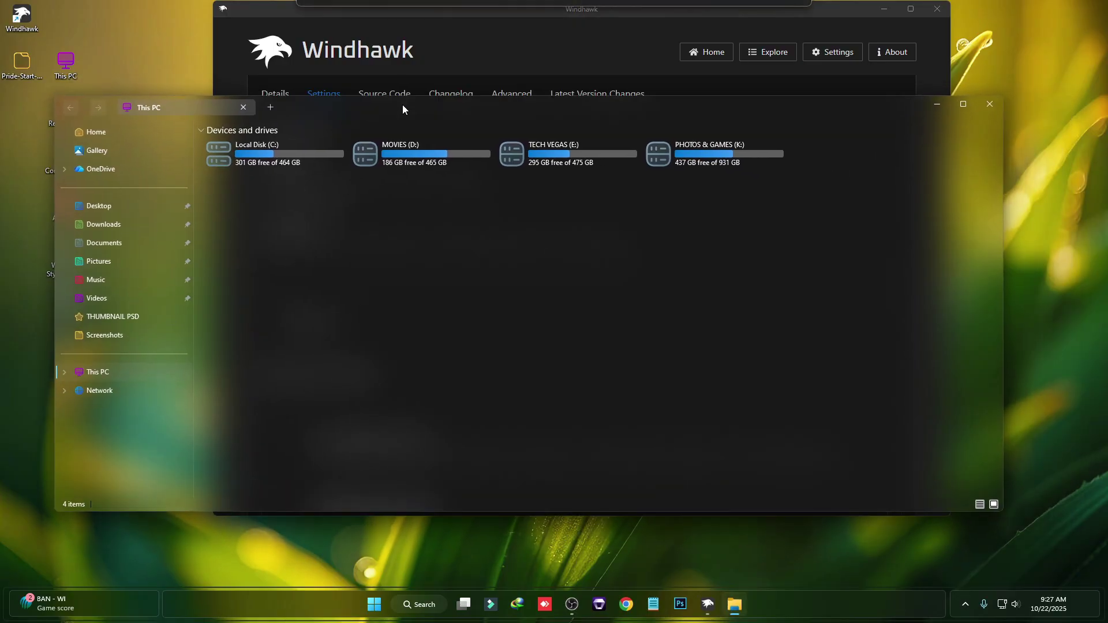
pyautogui.doubleClick(328, 147)
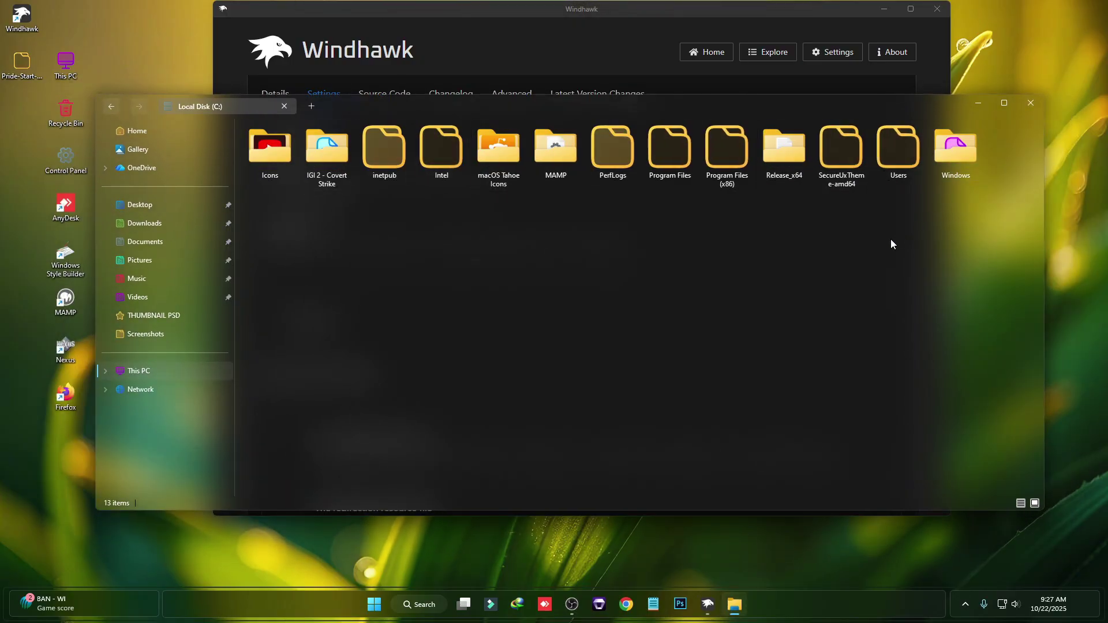
pyautogui.click(1031, 103)
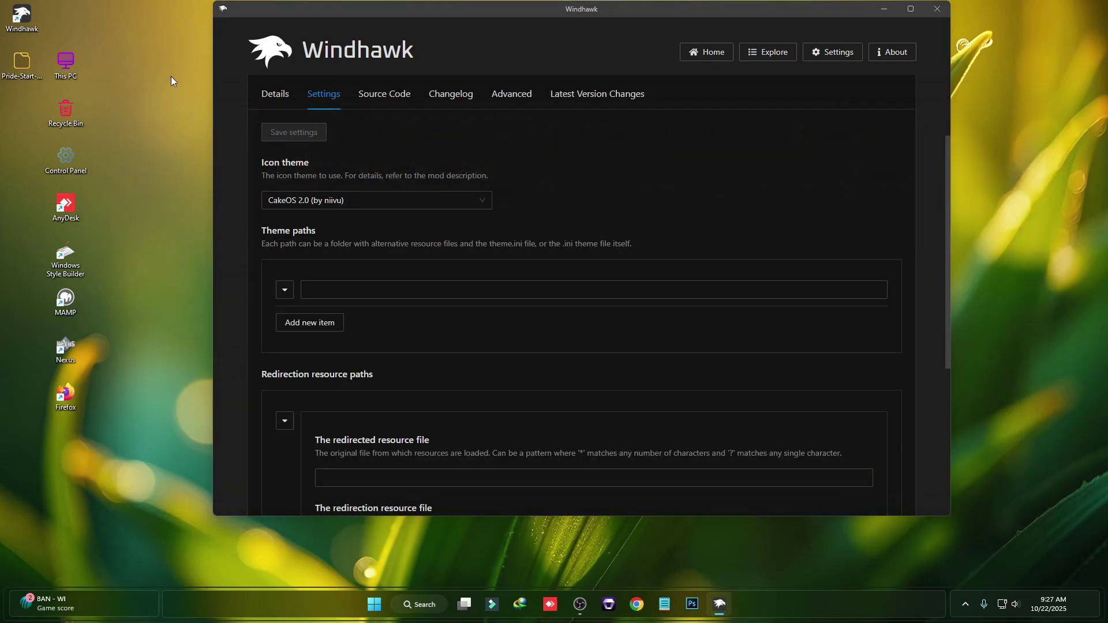
pyautogui.doubleClick(50, 64)
pyautogui.doubleClick(341, 161)
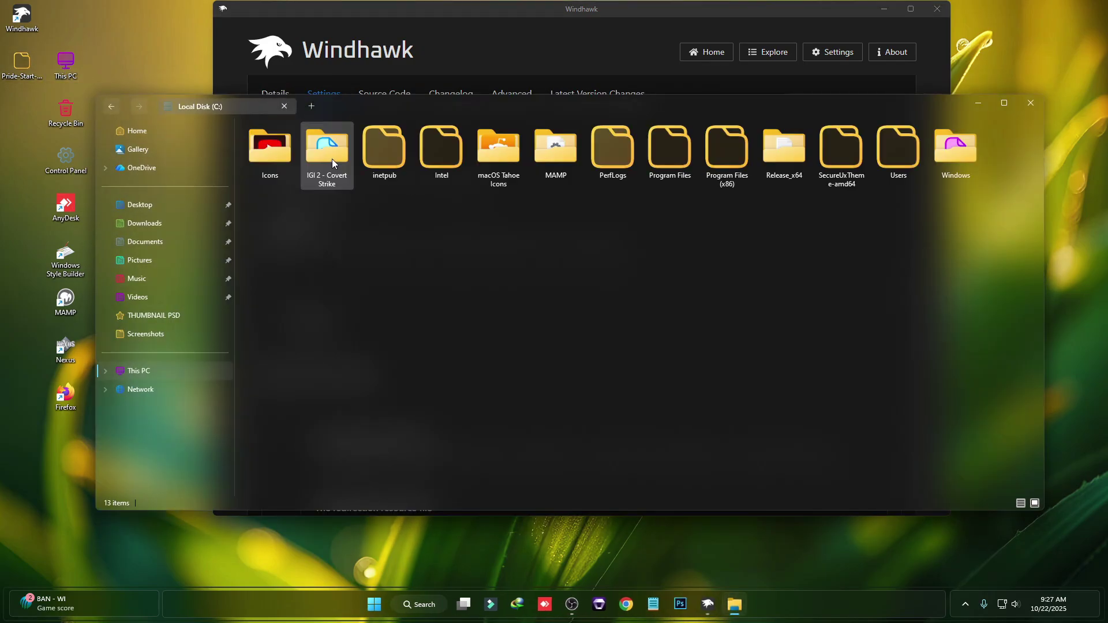
# - Close File Explorer, change the icon theme to Catppuccin Lavender (by niivu), save and clear the icon cache
pyautogui.click(1031, 103)
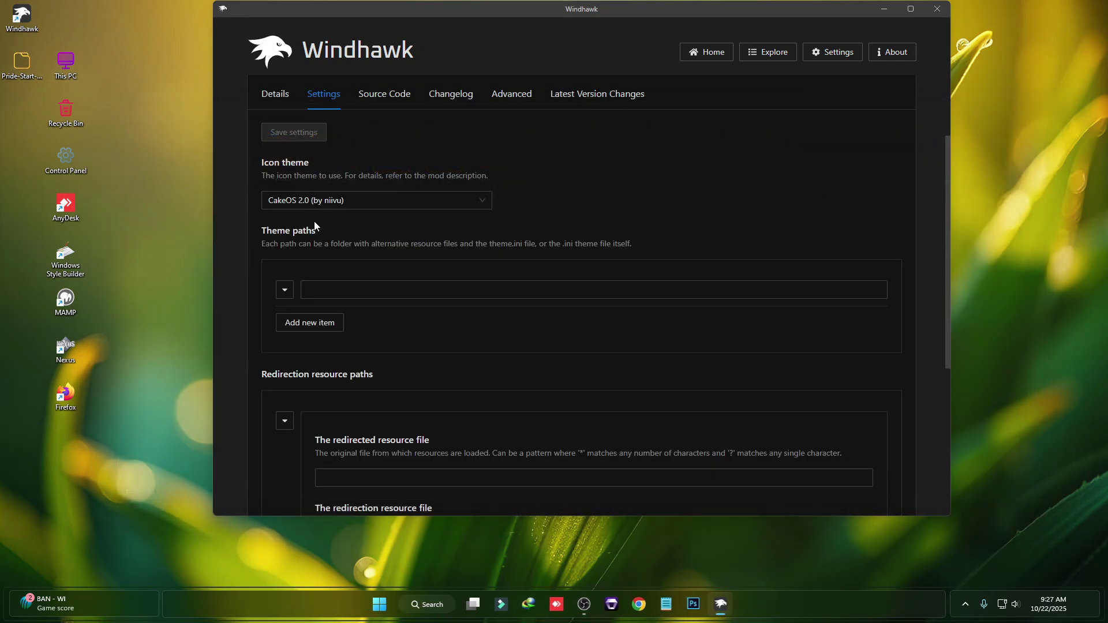
pyautogui.click(376, 202)
pyautogui.scroll(-2, 396, 297)
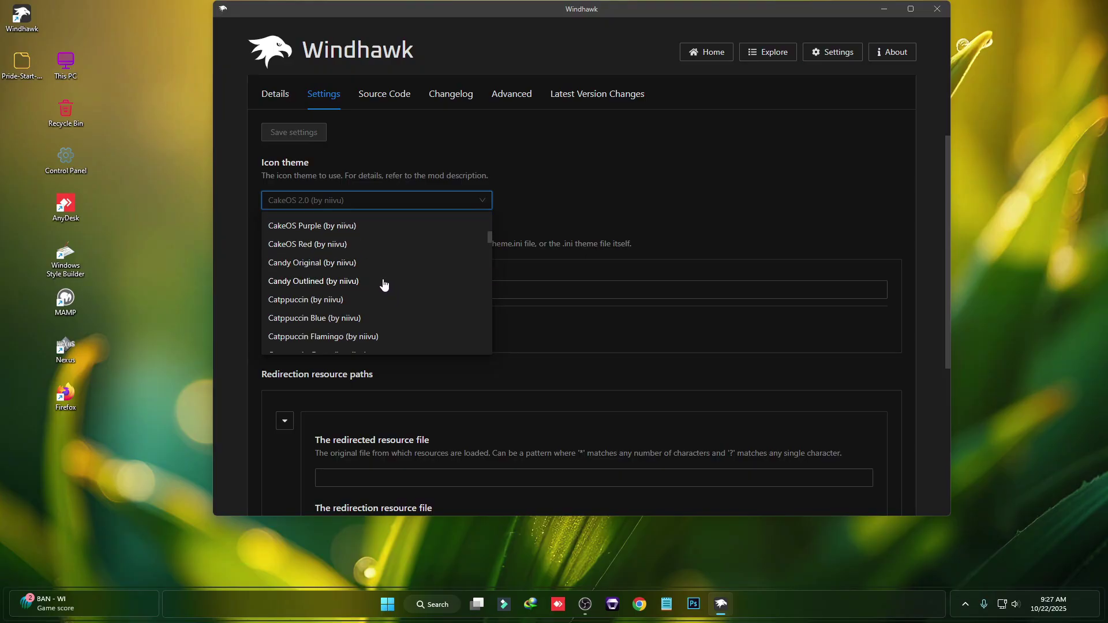
pyautogui.scroll(-1, 376, 295)
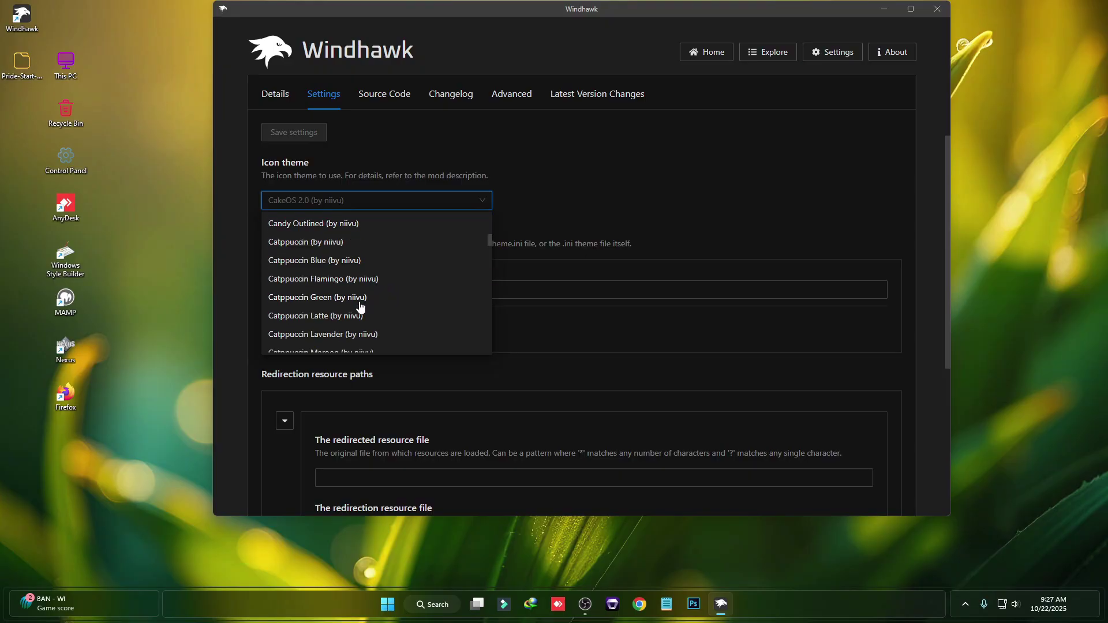
pyautogui.click(323, 299)
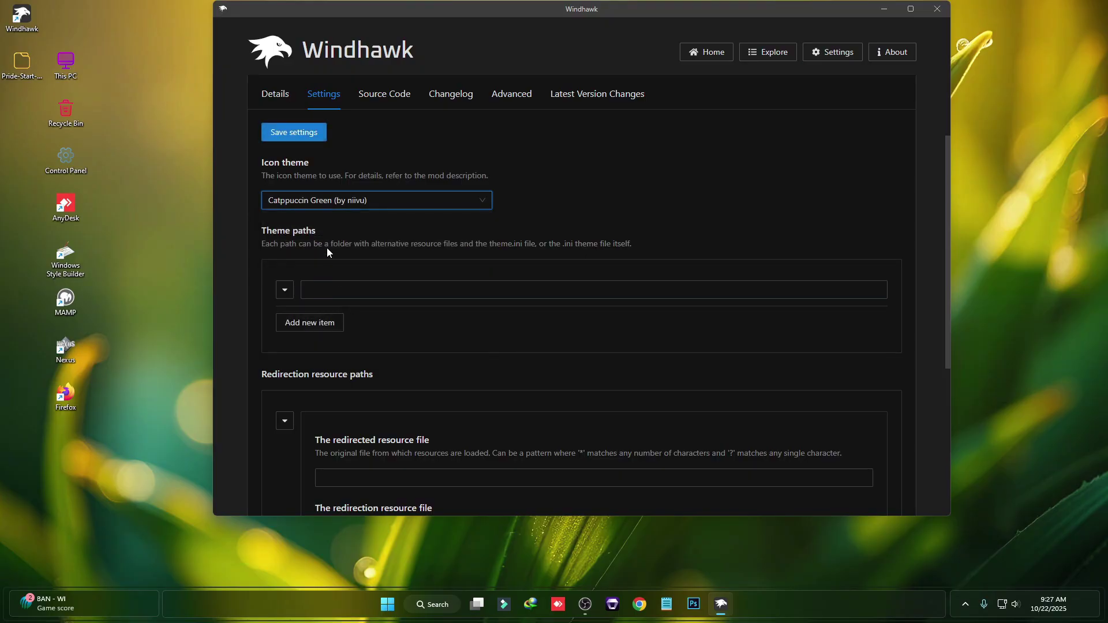
pyautogui.click(344, 202)
pyautogui.click(335, 333)
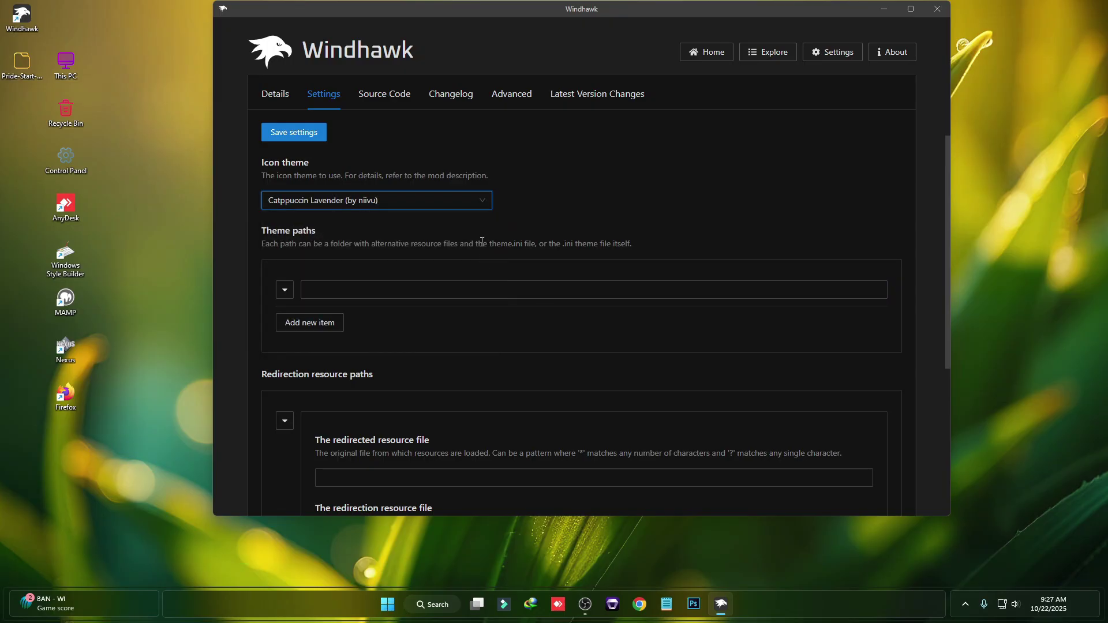
pyautogui.click(282, 132)
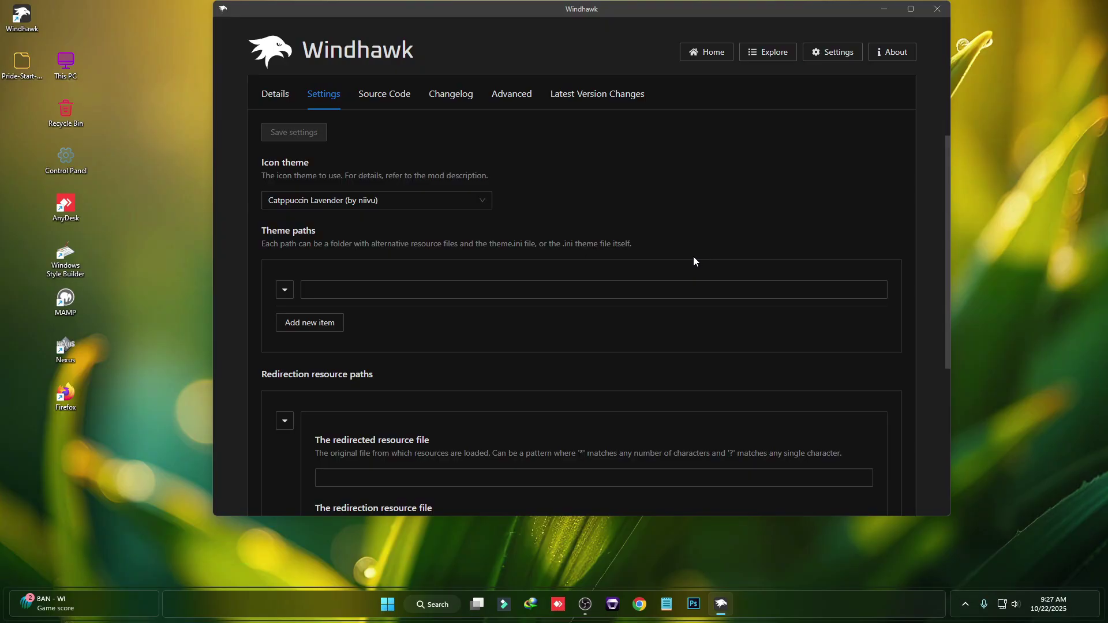
pyautogui.click(585, 315)
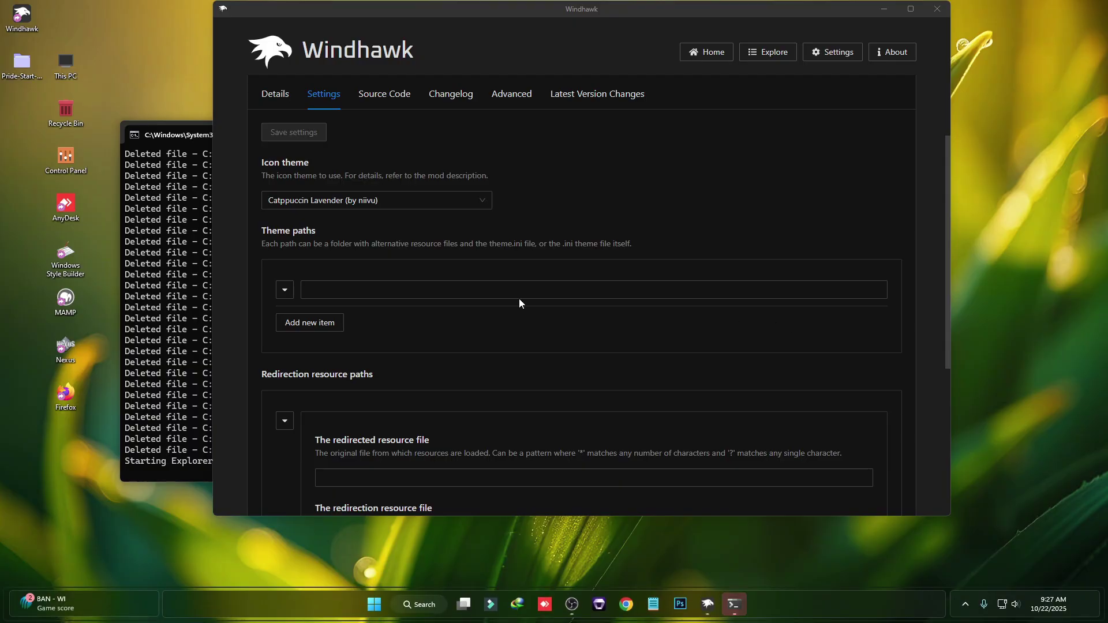
# - Open This PC and Local Disk (C:) to view the lavender folder icons, then close Explorer
pyautogui.doubleClick(59, 65)
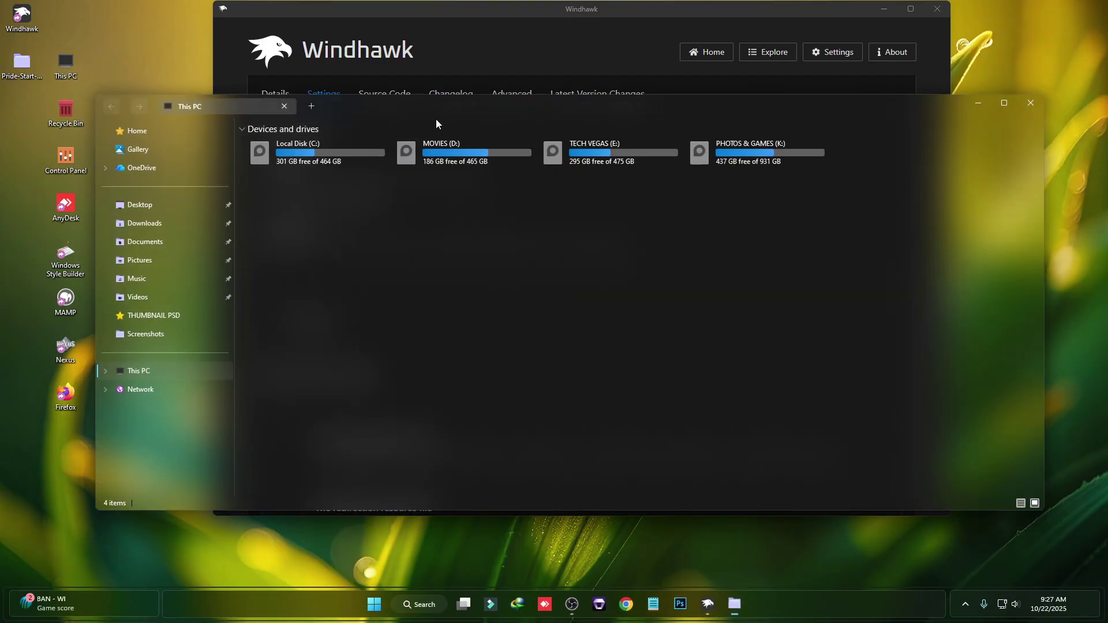
pyautogui.doubleClick(328, 148)
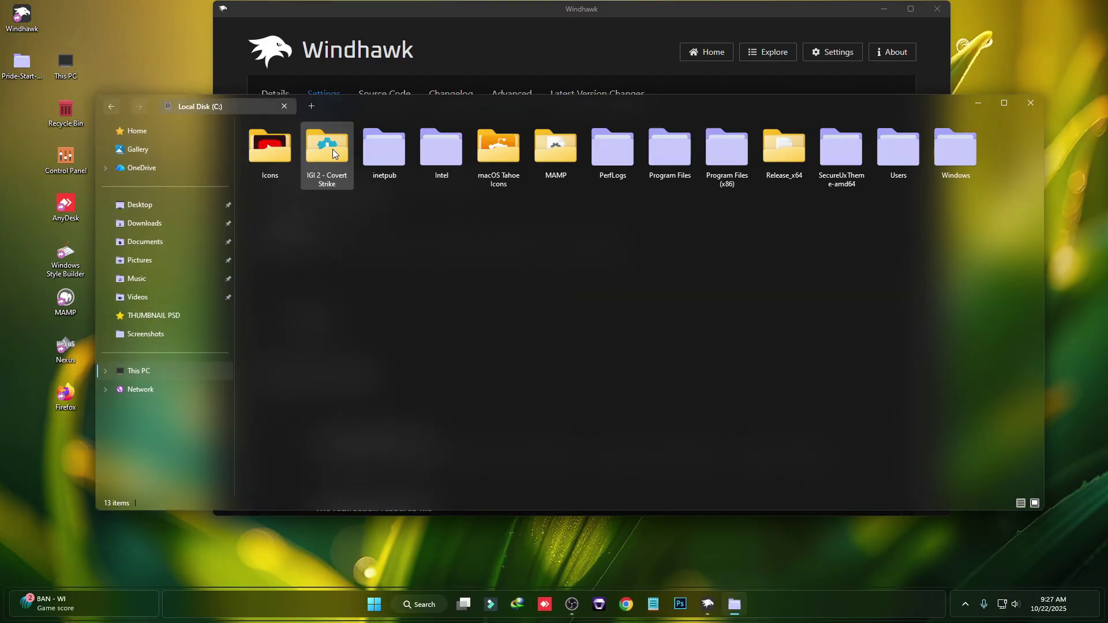
pyautogui.click(1031, 103)
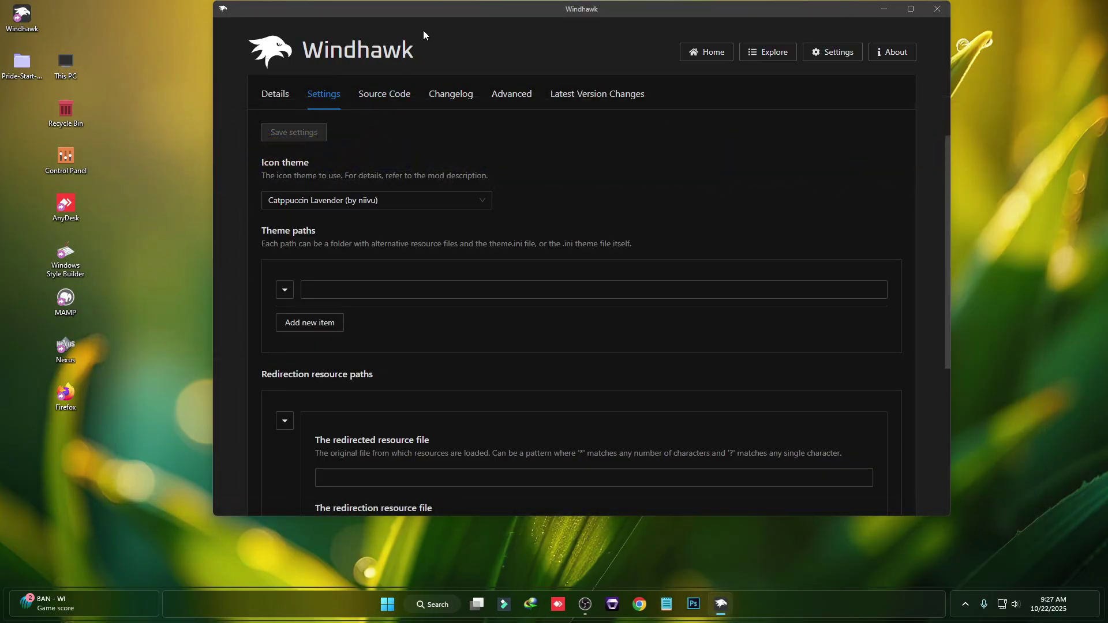
# - Go back from the Resource Redirect page to Windhawk's Explore results for 'res'
pyautogui.moveTo(441, 7); pyautogui.dragTo(441, 44)
pyautogui.scroll(3, 314, 212)
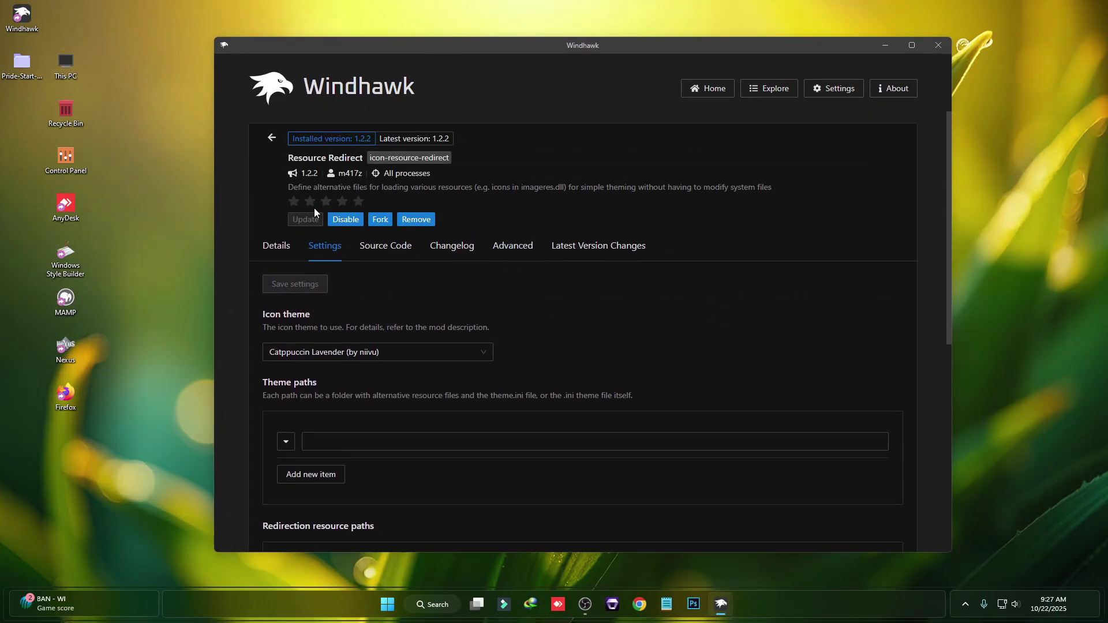
pyautogui.click(276, 137)
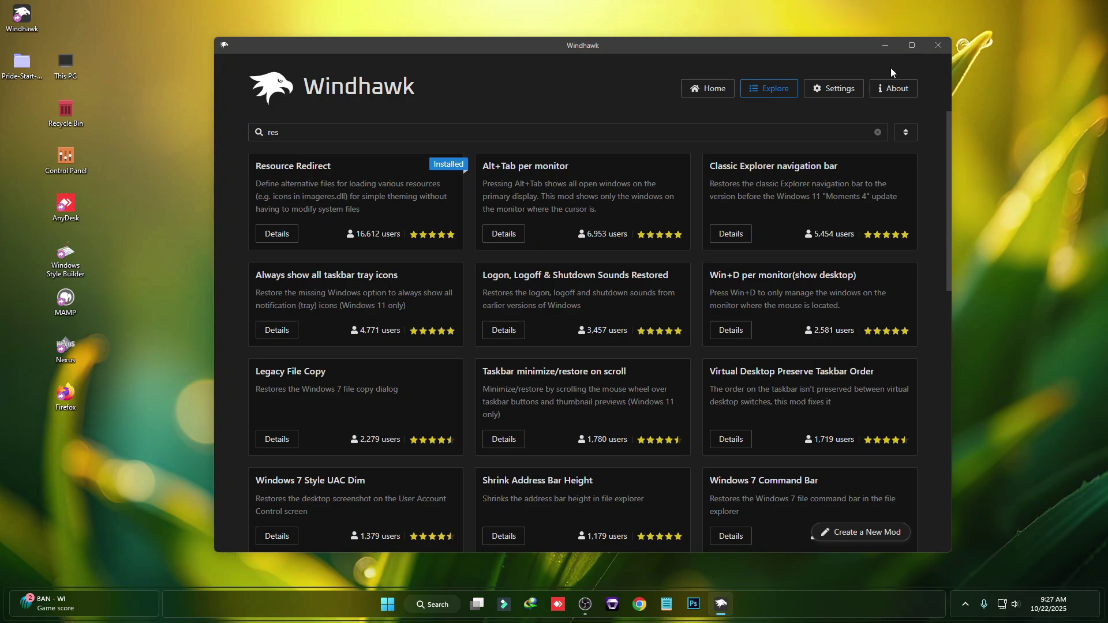